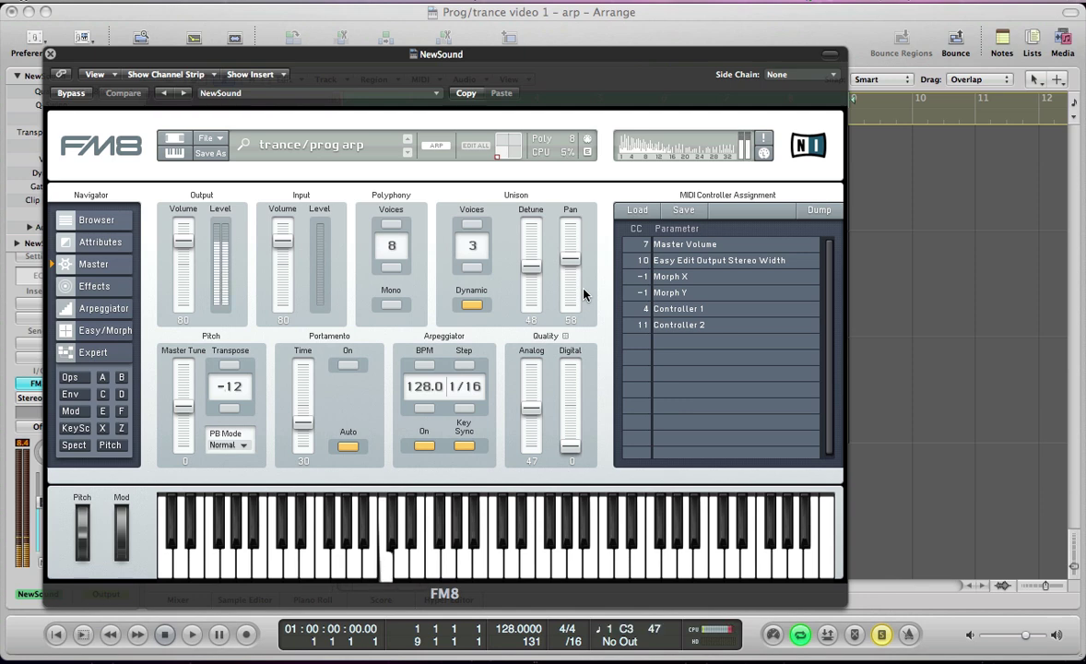
# - Create a new blank sound in place of the loaded trance/prog arp patch
pyautogui.click(120, 428)
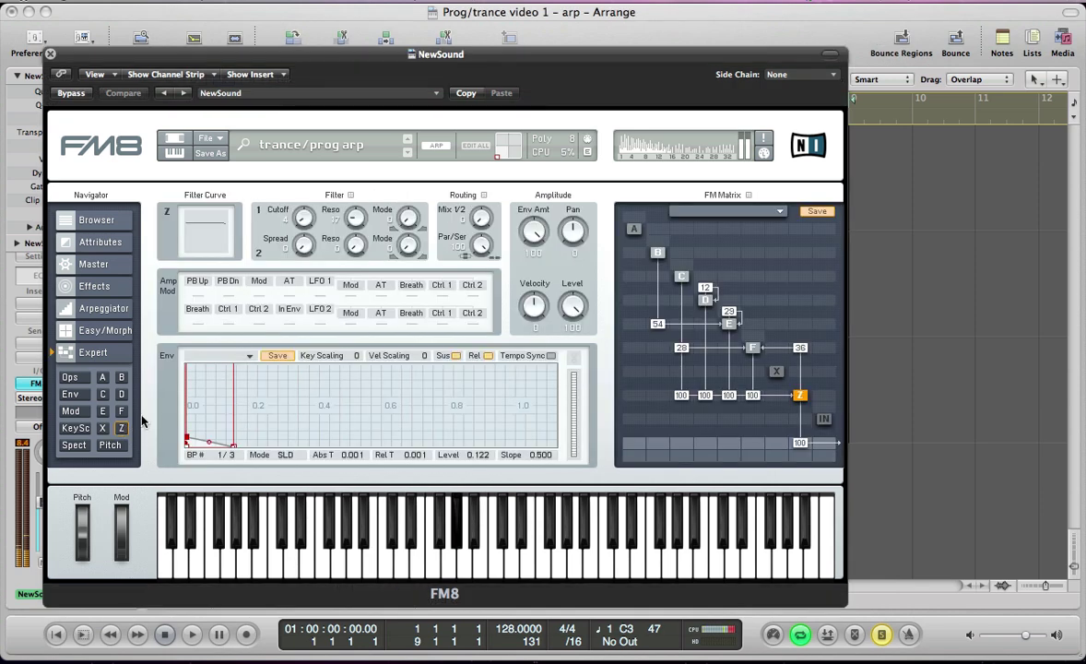
pyautogui.moveTo(303, 218)
pyautogui.mouseDown()
pyautogui.moveTo(300, 194)
pyautogui.moveTo(304, 227)
pyautogui.mouseUp()
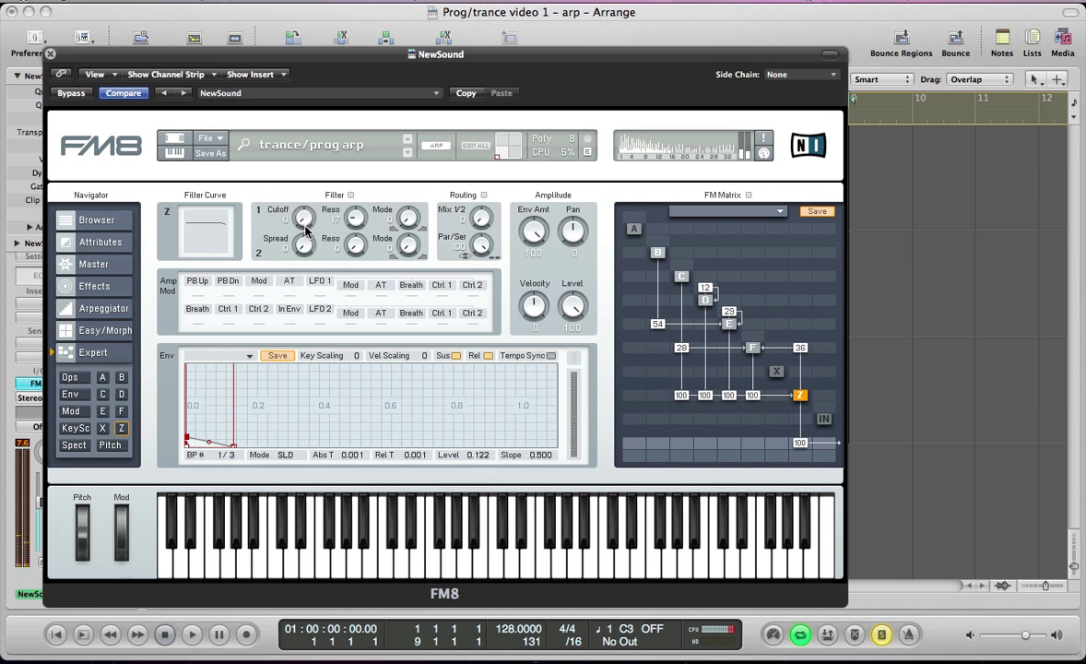
pyautogui.click(203, 137)
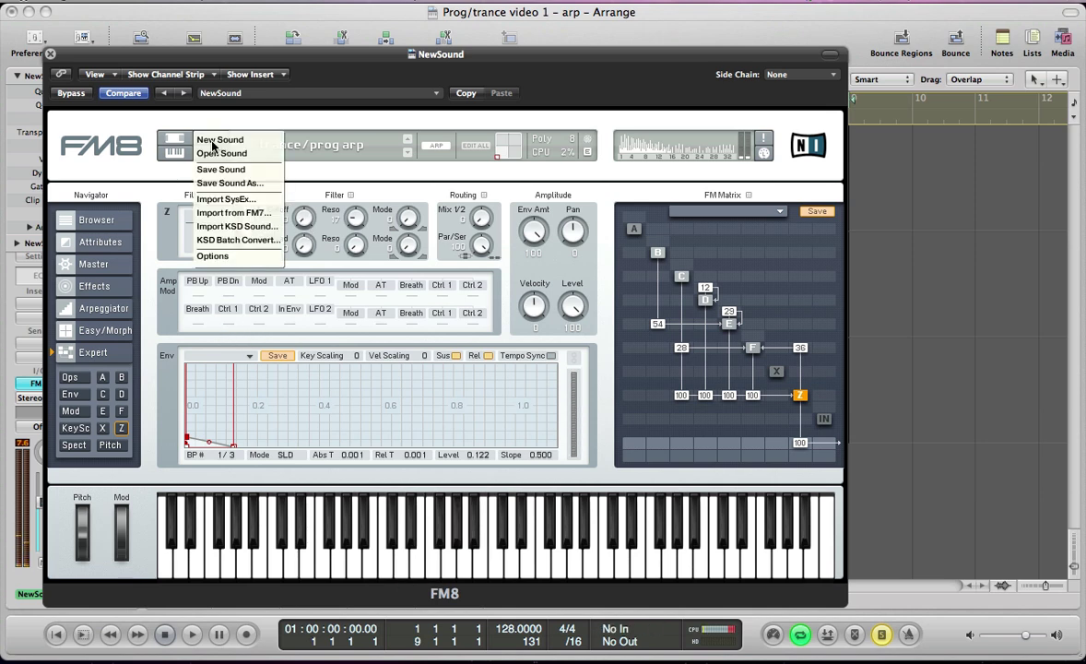
pyautogui.click(213, 140)
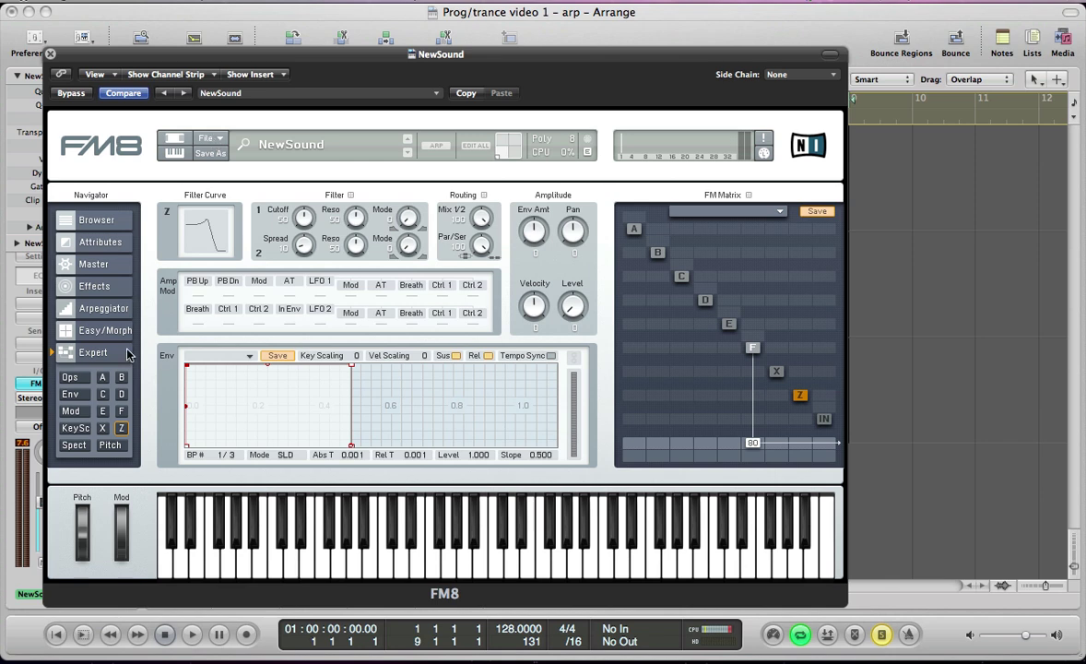
# - Remove operator F's direct output in the FM matrix and send operator Z to the output at 100
pyautogui.click(72, 378)
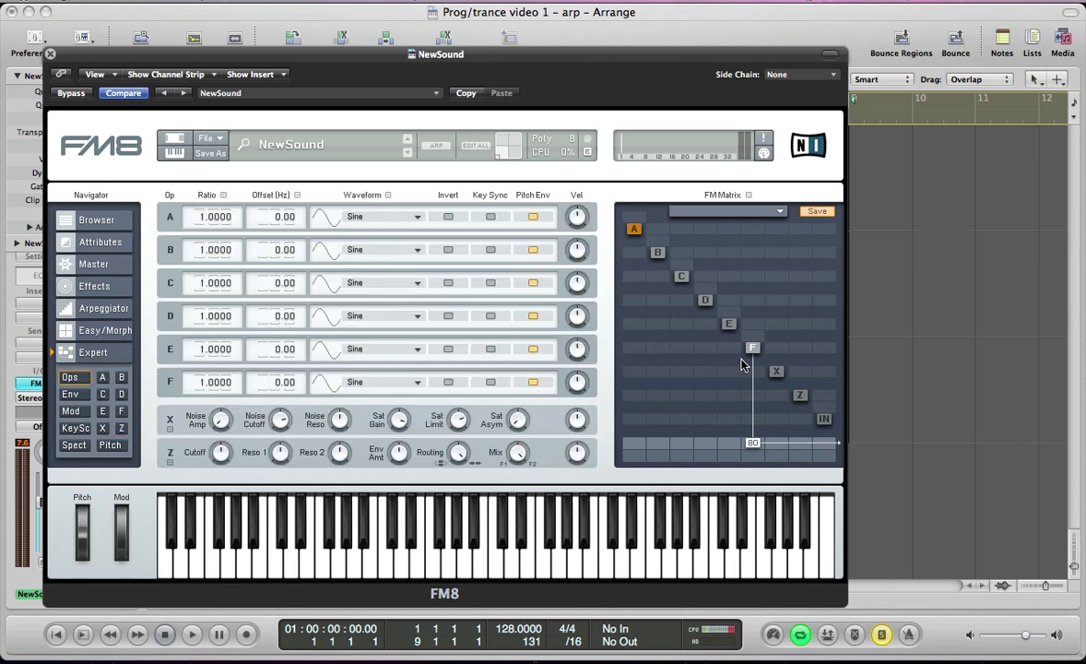
pyautogui.moveTo(753, 444); pyautogui.dragTo(750, 417)
pyautogui.moveTo(802, 450); pyautogui.dragTo(808, 331)
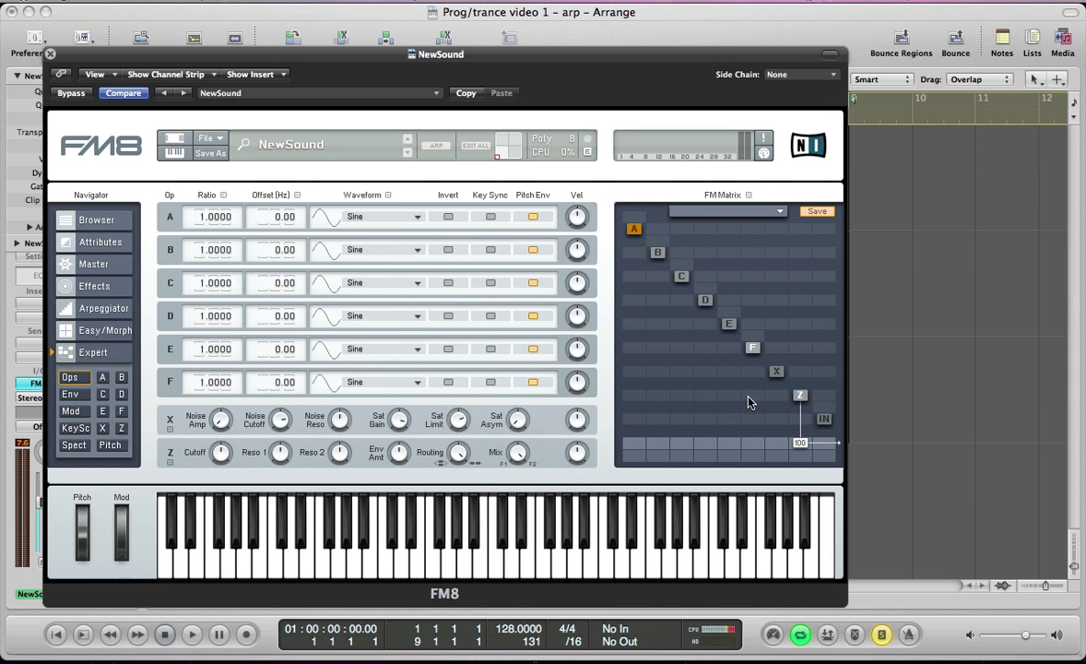
# - Configure operator F with a level of 100 into Z, key sync on and a ratio of 0.9995
pyautogui.moveTo(749, 402); pyautogui.dragTo(743, 303)
pyautogui.click(491, 383)
pyautogui.scroll(-5, 230, 388)
pyautogui.scroll(-2, 230, 392)
# - Configure operator E with a level of 100 into Z, key sync on and a ratio of 1.4993
pyautogui.moveTo(728, 395); pyautogui.dragTo(762, 95)
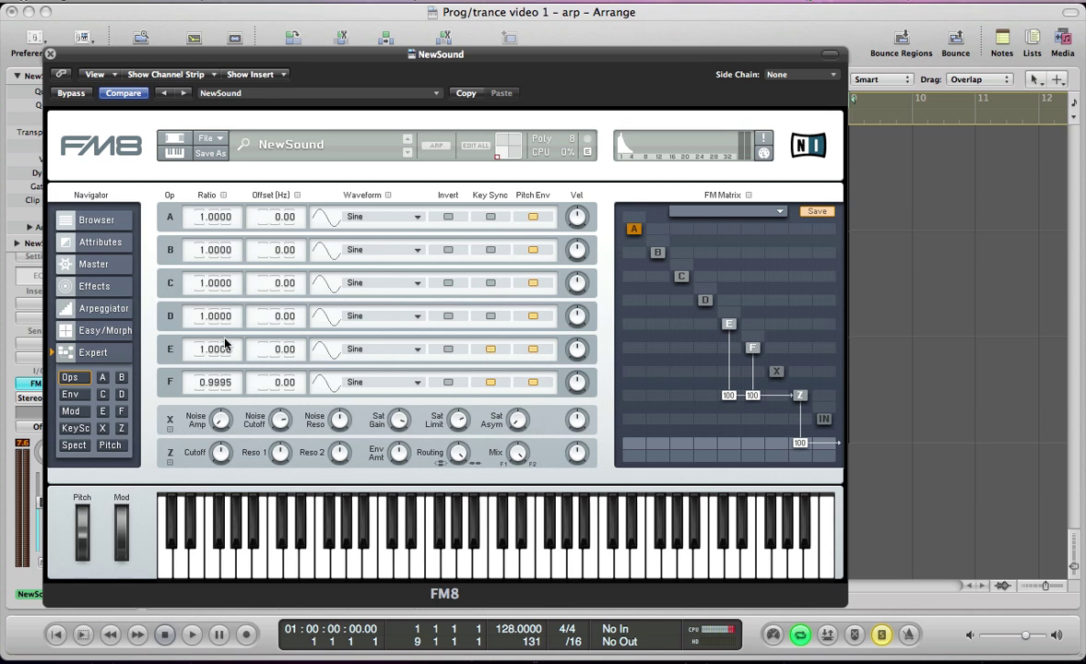
pyautogui.write('1.5')
pyautogui.press('Return')
pyautogui.moveTo(210, 354); pyautogui.dragTo(229, 361)
# - Configure operator D as a key-synced Sawtooth routed into Z at 100, with a ratio of 2.0014
pyautogui.moveTo(705, 395); pyautogui.dragTo(731, 181)
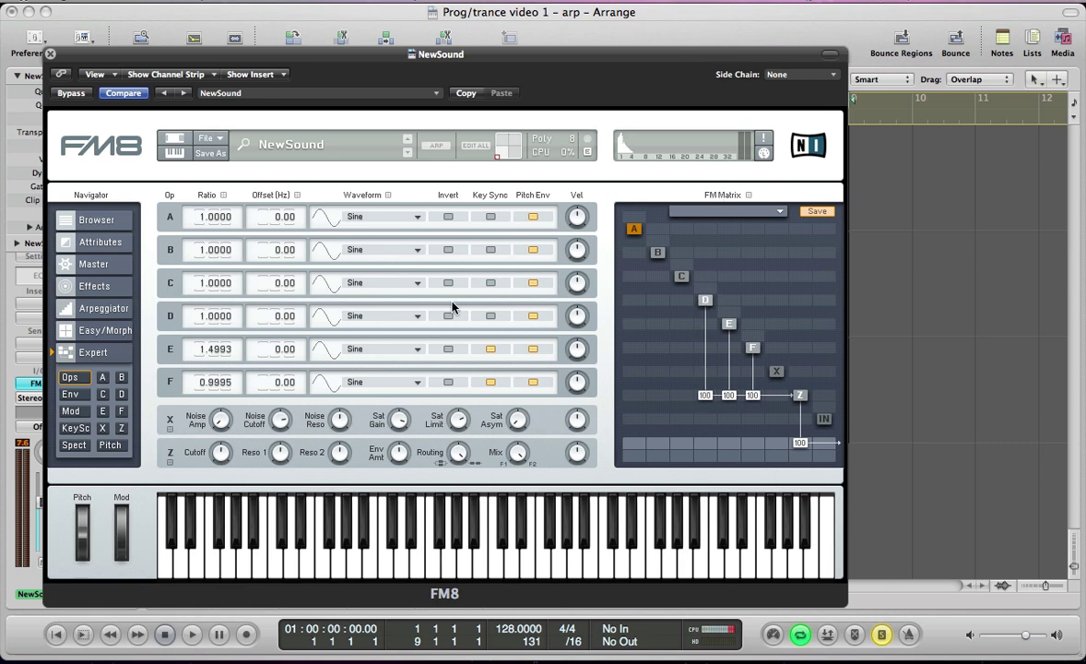
pyautogui.click(391, 318)
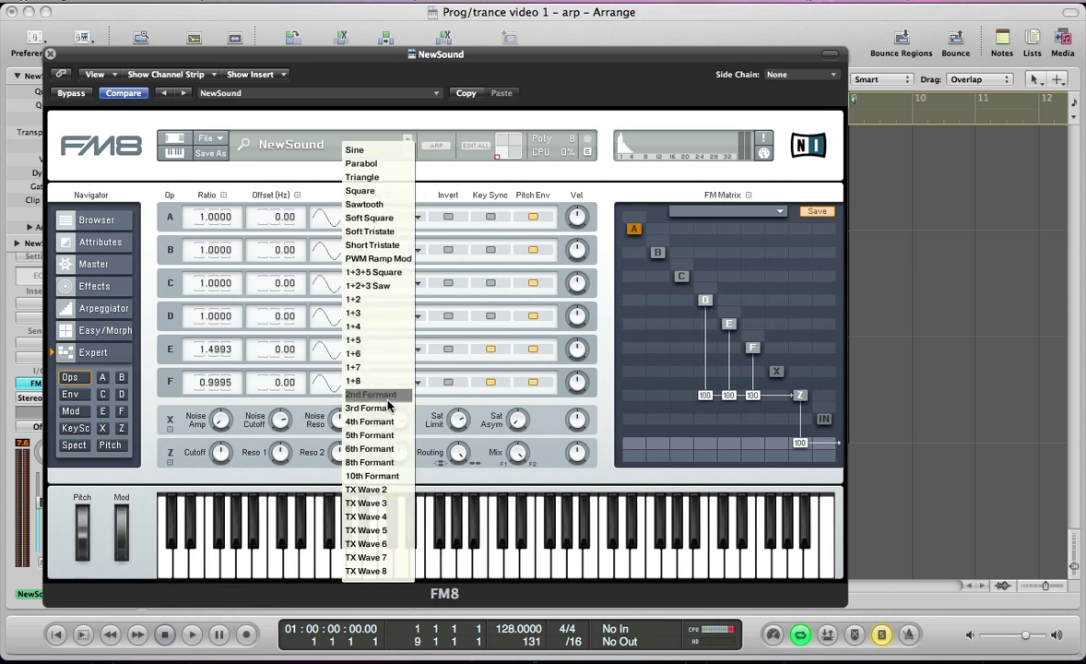
pyautogui.click(387, 204)
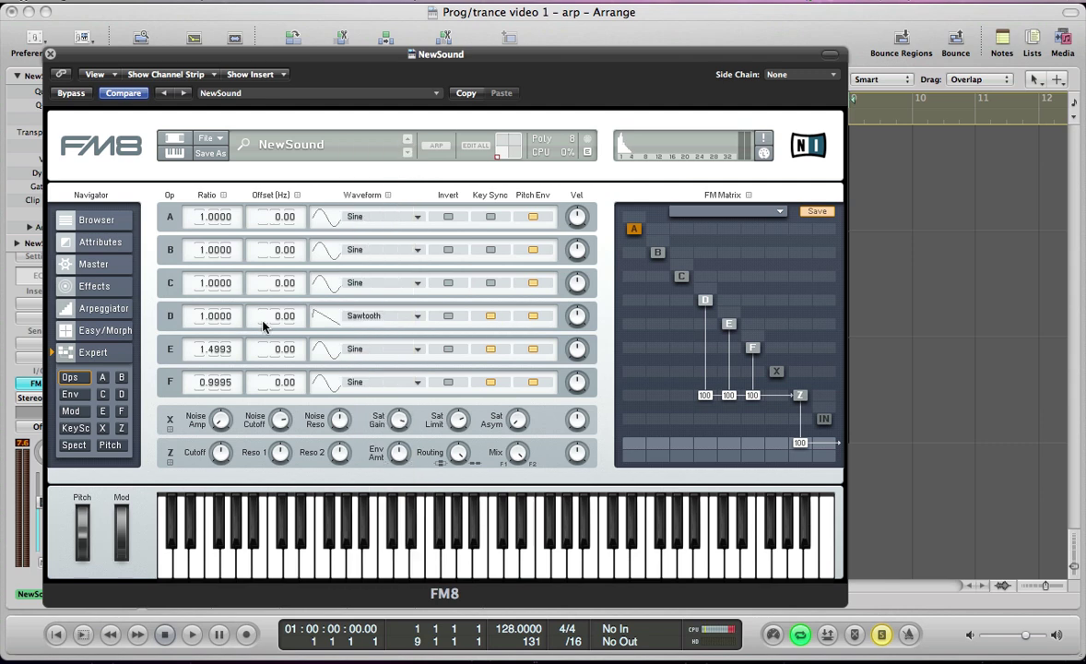
pyautogui.scroll(1, 194, 322)
pyautogui.moveTo(232, 321); pyautogui.dragTo(235, 311)
# - Route operator C into Z at 100 and set its ratio to 3, fine-tuned to 2.9982
pyautogui.moveTo(682, 394); pyautogui.dragTo(692, 284)
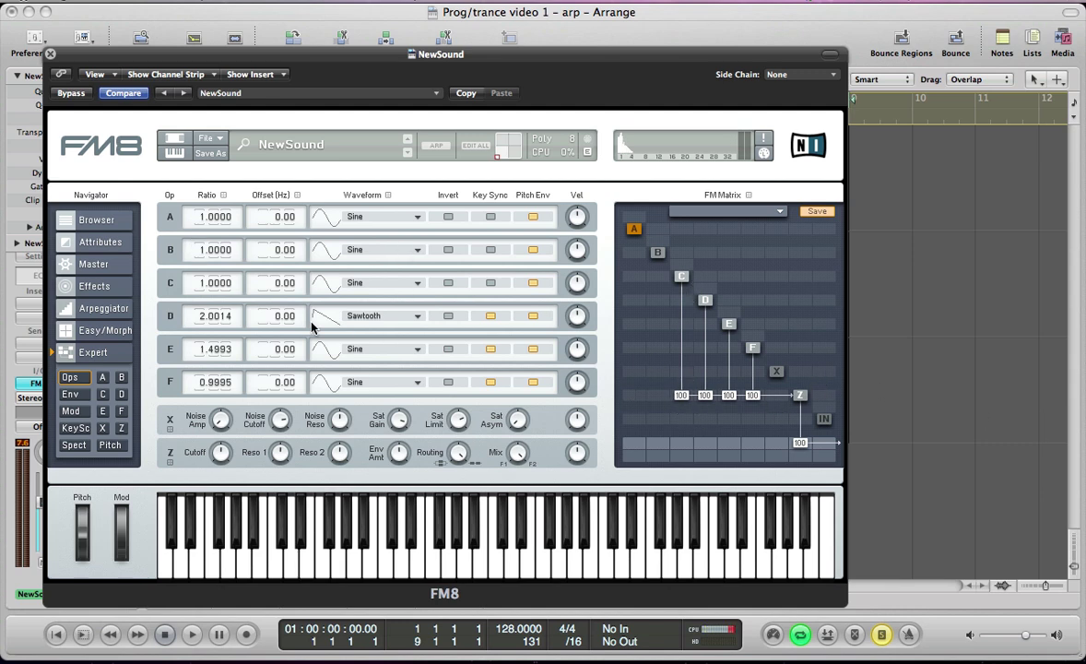
pyautogui.doubleClick(191, 287)
pyautogui.write('3')
pyautogui.press('Return')
pyautogui.moveTo(222, 296); pyautogui.dragTo(232, 299)
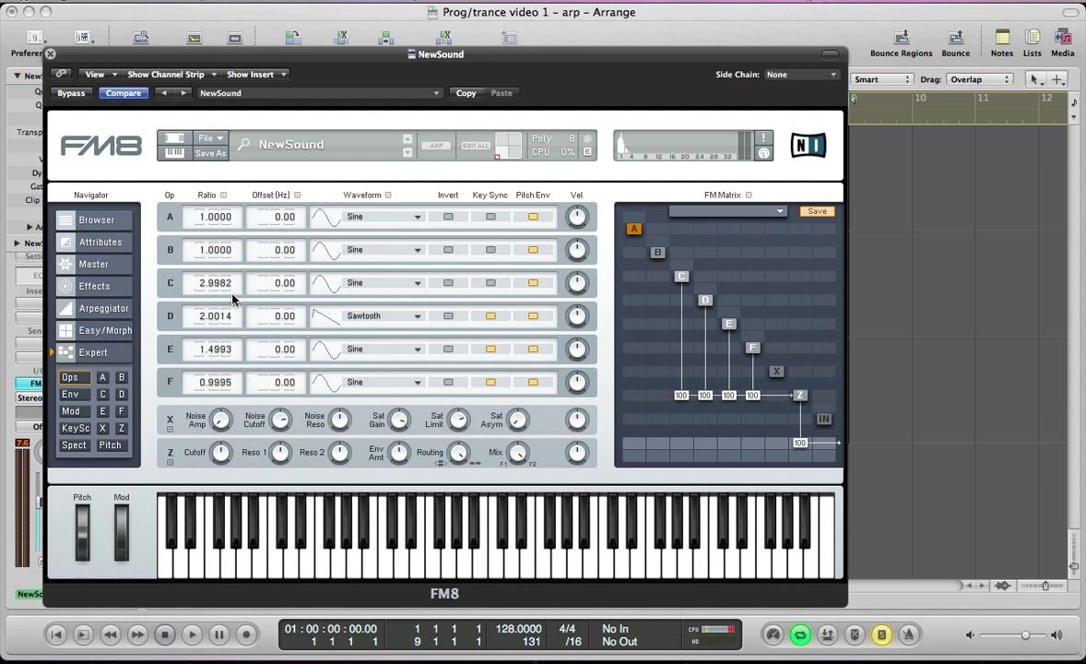
# - Change operator C's waveform to Sawtooth and enable its key sync
pyautogui.click(369, 284)
pyautogui.click(365, 208)
pyautogui.click(490, 283)
# - Configure operator B to modulate E at 54, with key sync on and a ratio of 2.0039
pyautogui.moveTo(659, 330); pyautogui.dragTo(671, 288)
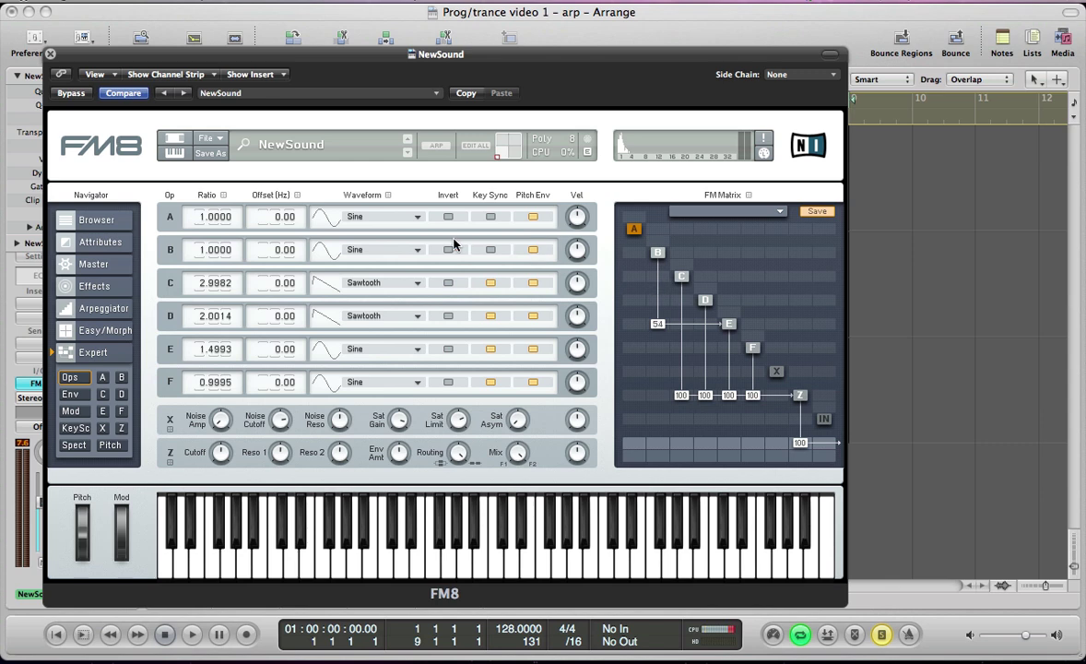
pyautogui.click(490, 250)
pyautogui.moveTo(188, 251); pyautogui.dragTo(240, 218)
# - Add feedback of 12 on D and 29 on E, and modulate operator F from Z at 36 and from C at 29
pyautogui.moveTo(713, 289); pyautogui.dragTo(716, 284)
pyautogui.moveTo(740, 322); pyautogui.dragTo(744, 299)
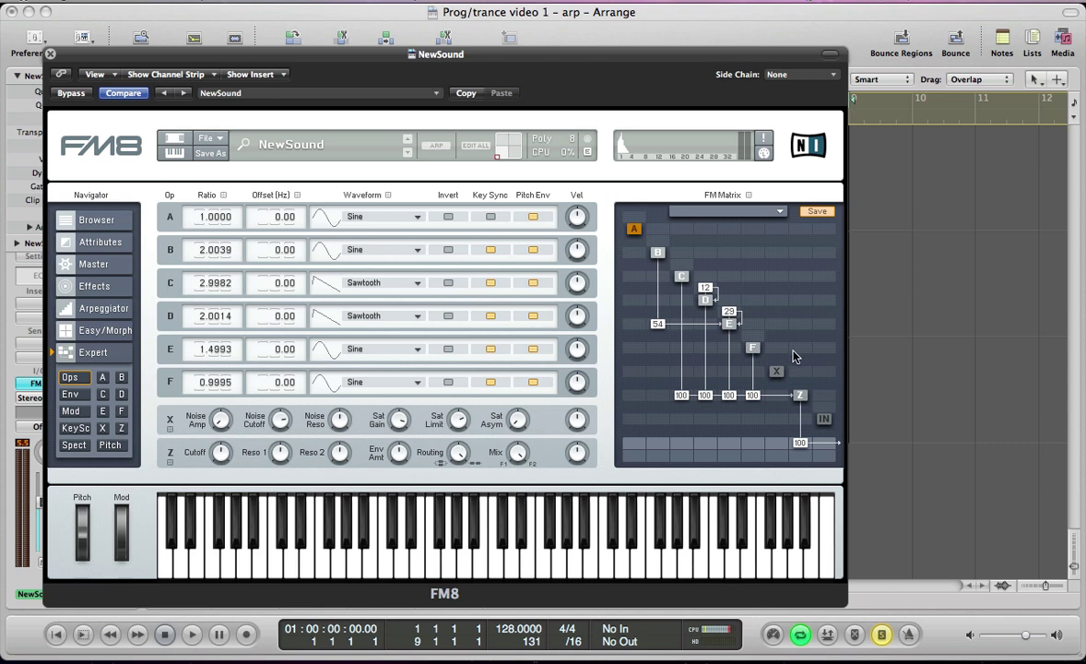
pyautogui.moveTo(799, 355); pyautogui.dragTo(808, 326)
pyautogui.moveTo(681, 348); pyautogui.dragTo(694, 333)
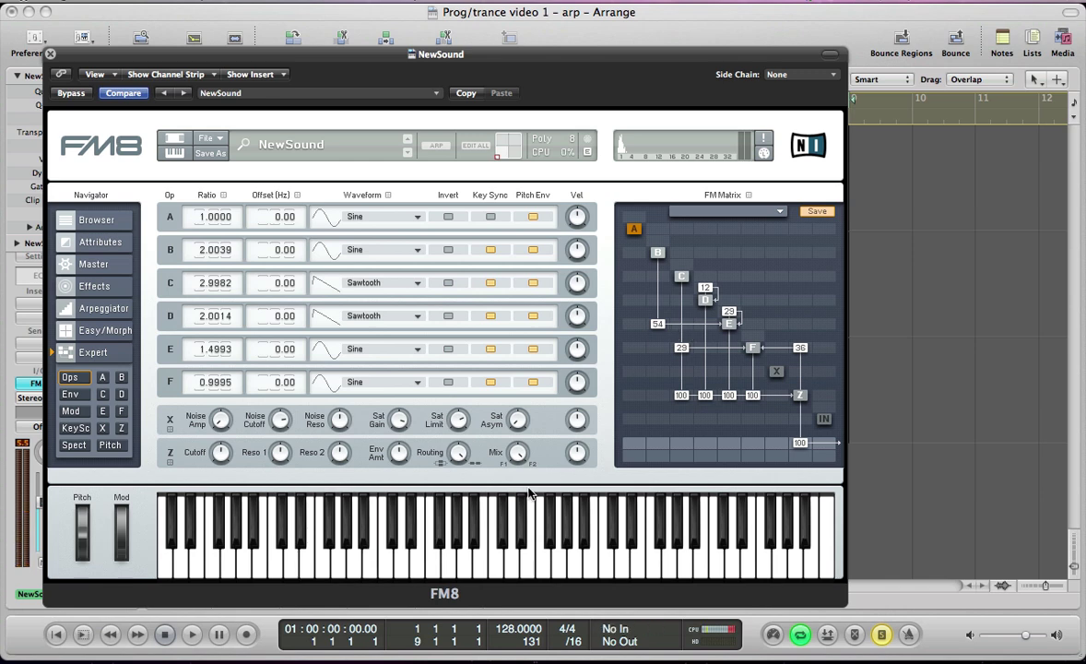
# - Set the master unison to 3 voices with detune 51 and pan 66
pyautogui.click(106, 265)
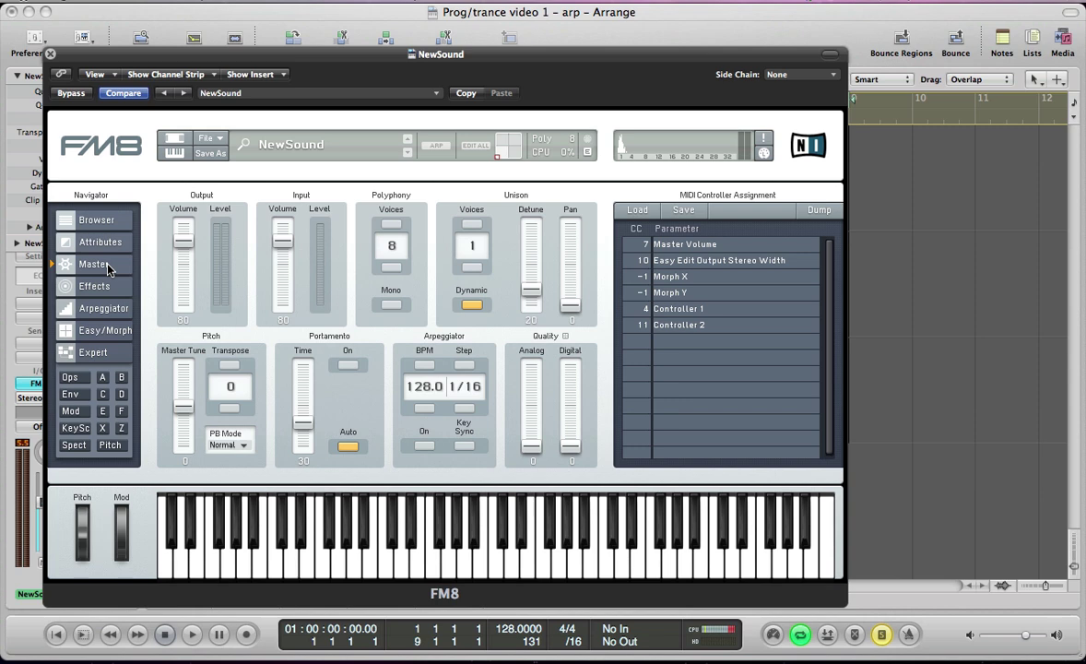
pyautogui.click(471, 224)
pyautogui.click(471, 224)
pyautogui.moveTo(531, 290); pyautogui.dragTo(531, 251)
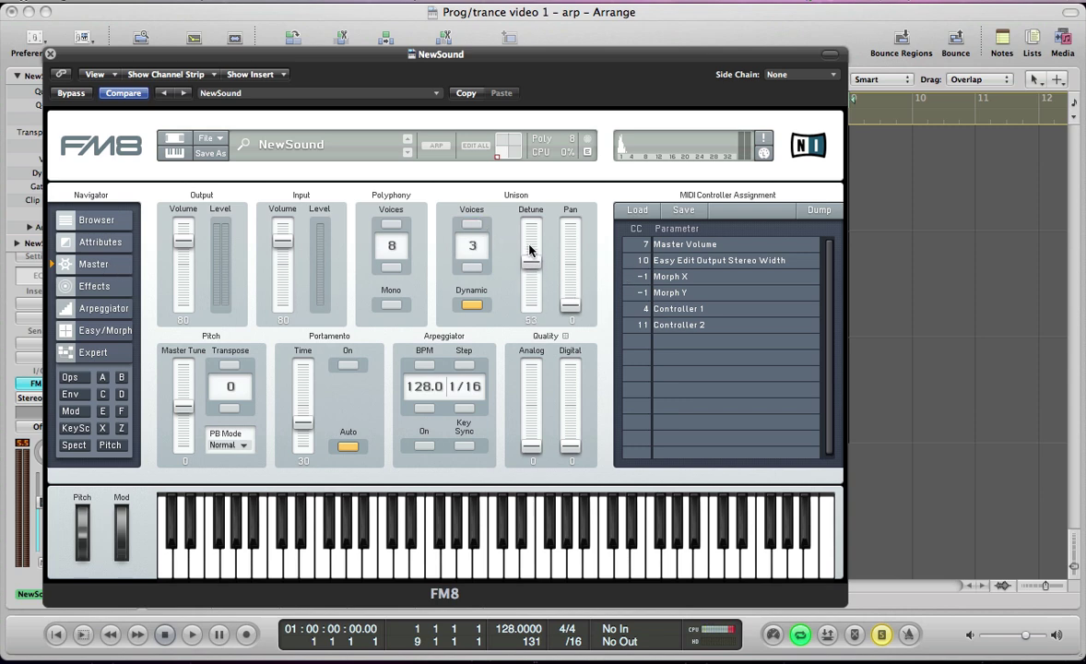
pyautogui.moveTo(571, 305); pyautogui.dragTo(566, 239)
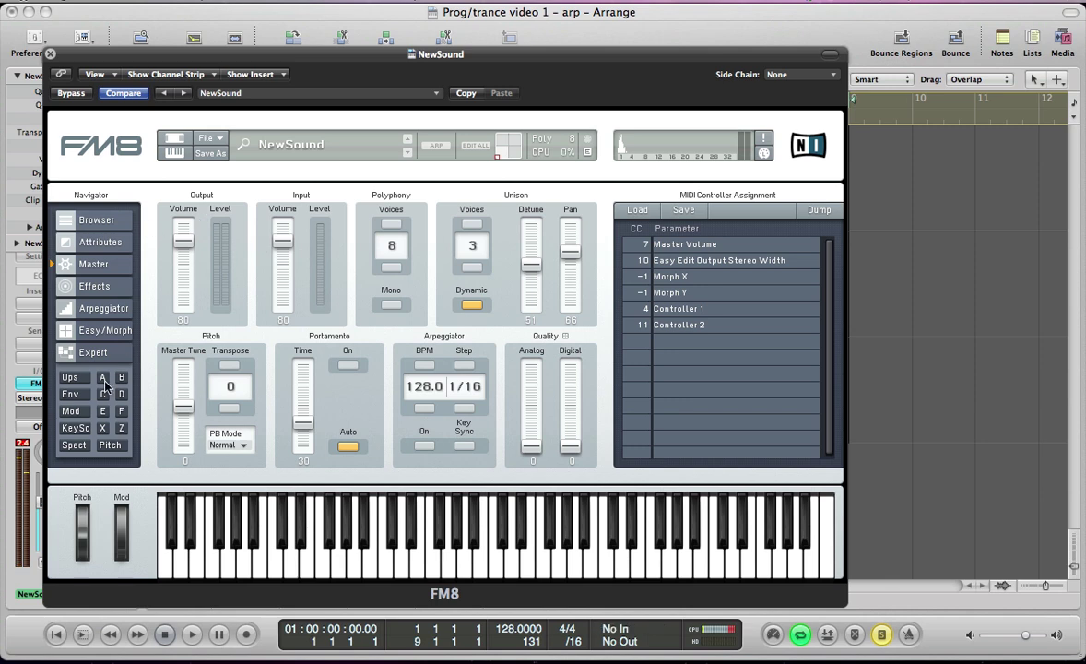
# - Lower operator Z's output level to 74 and raise the master Analog quality to 59
pyautogui.click(70, 352)
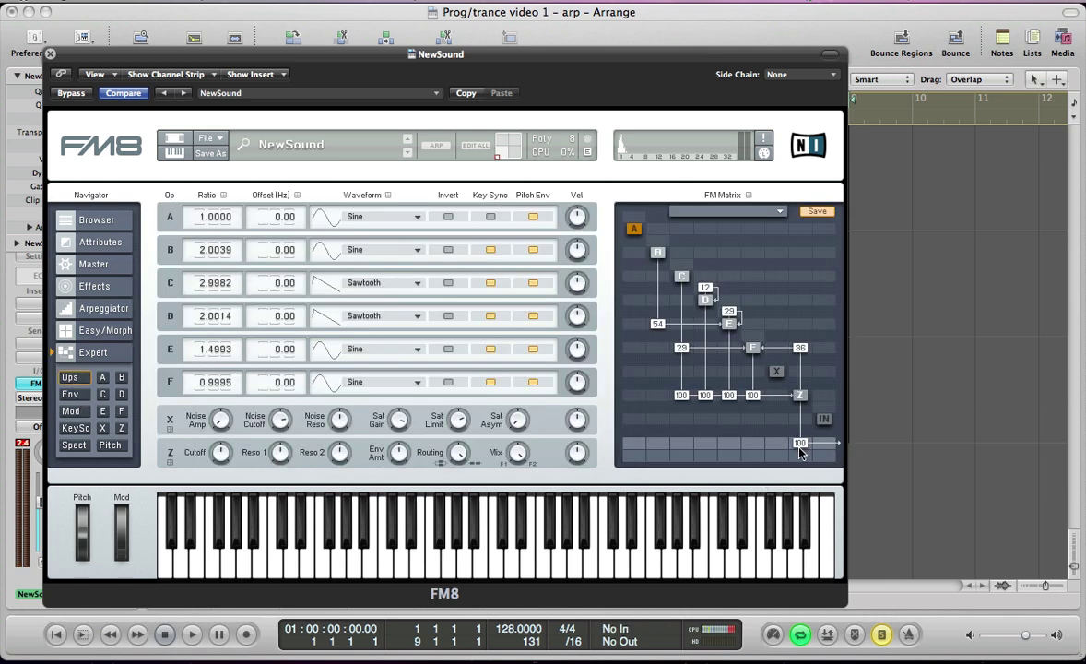
pyautogui.moveTo(799, 445); pyautogui.dragTo(801, 451)
pyautogui.click(93, 264)
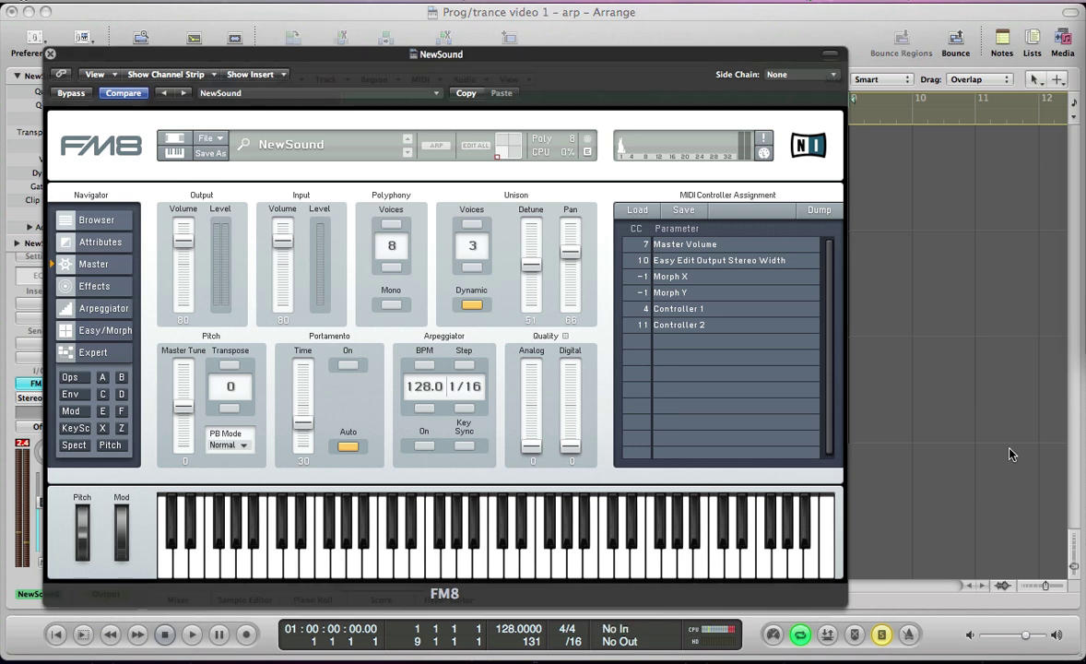
pyautogui.moveTo(532, 442); pyautogui.dragTo(518, 366)
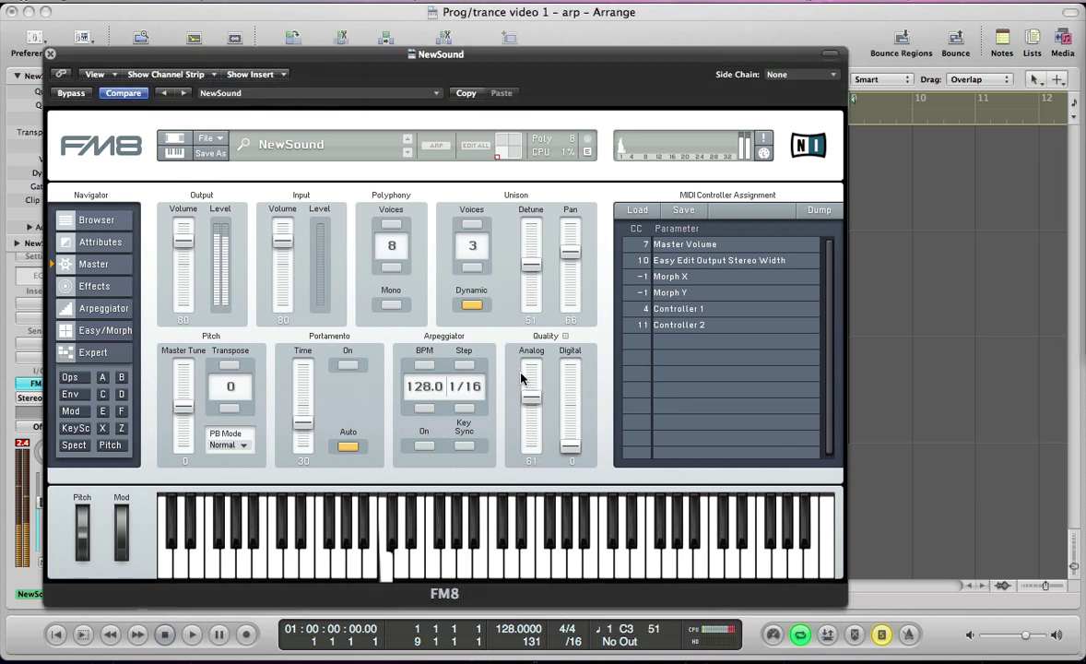
pyautogui.moveTo(528, 394); pyautogui.dragTo(529, 396)
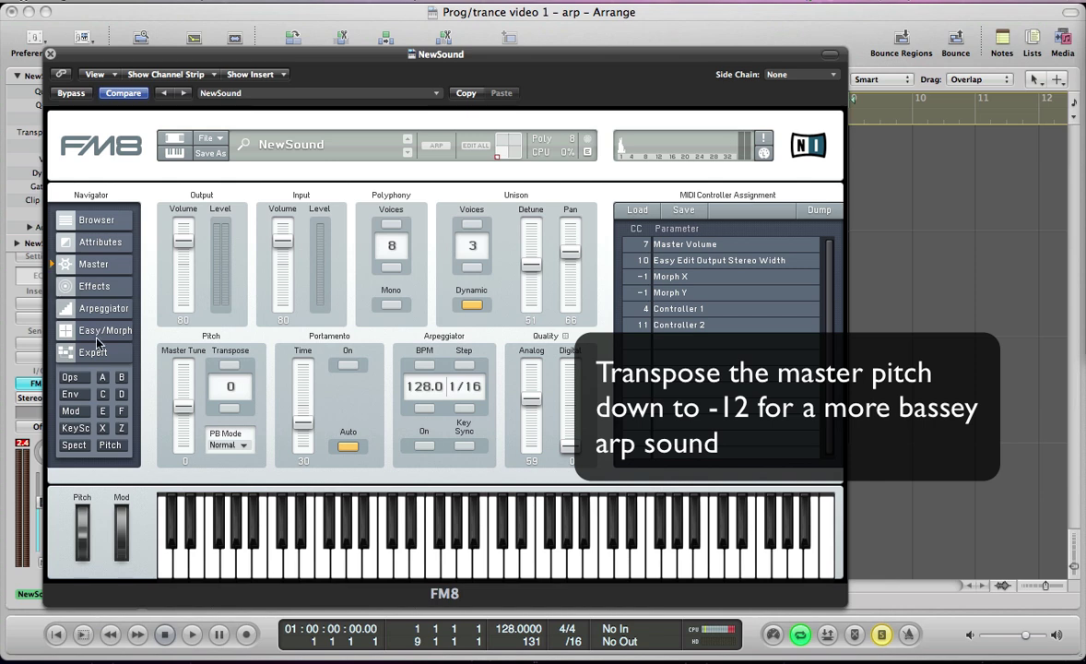
# - Link the envelopes of operators B to F and shape them with a sustain point at about 1.196, level 0.897, and a 0.224 release
pyautogui.click(78, 394)
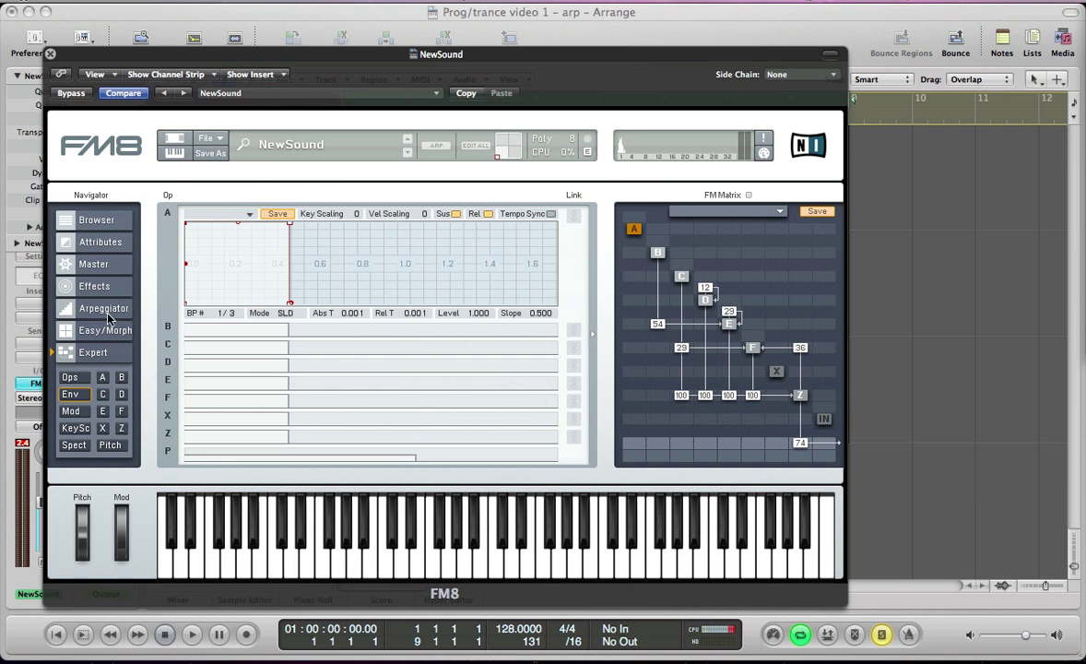
pyautogui.click(204, 334)
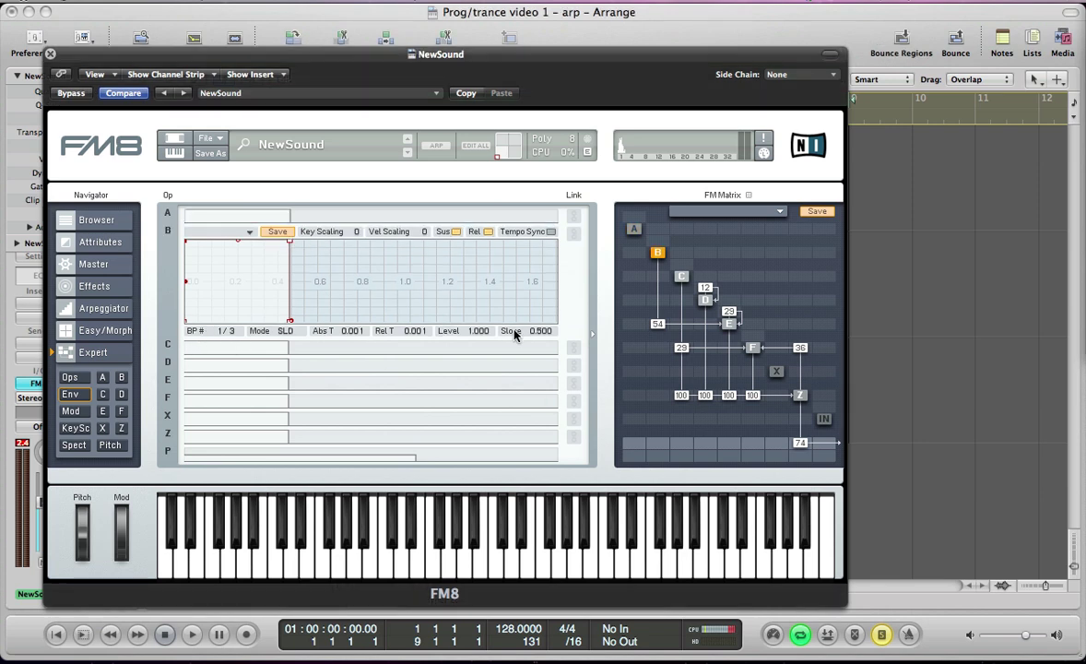
pyautogui.click(577, 348)
pyautogui.click(577, 369)
pyautogui.click(574, 384)
pyautogui.moveTo(291, 246); pyautogui.dragTo(439, 252)
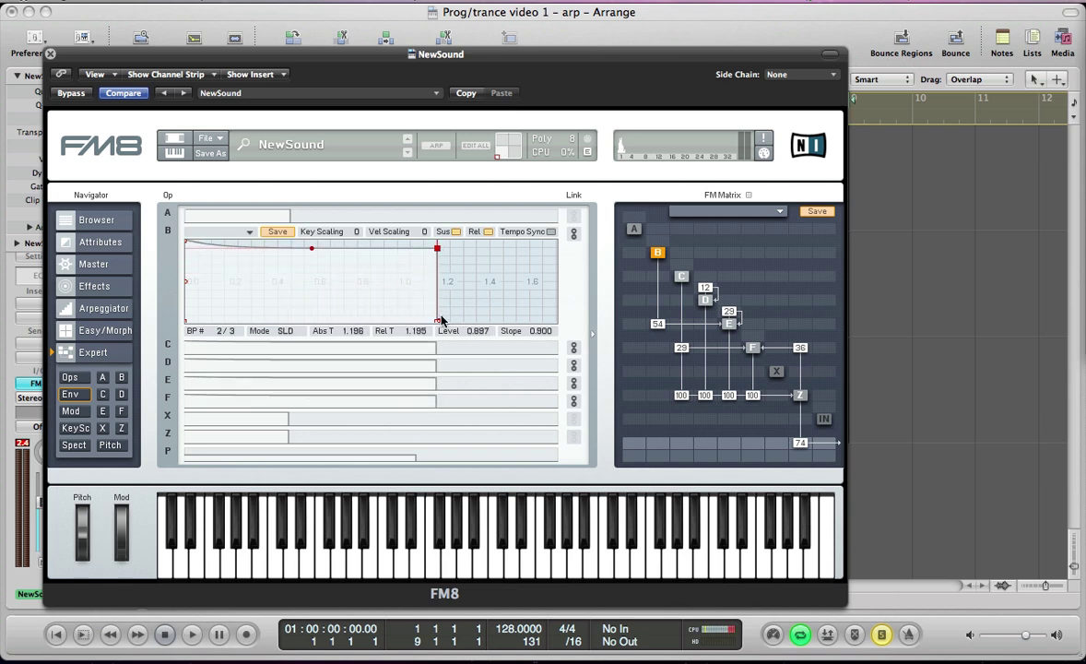
pyautogui.moveTo(440, 323); pyautogui.dragTo(487, 327)
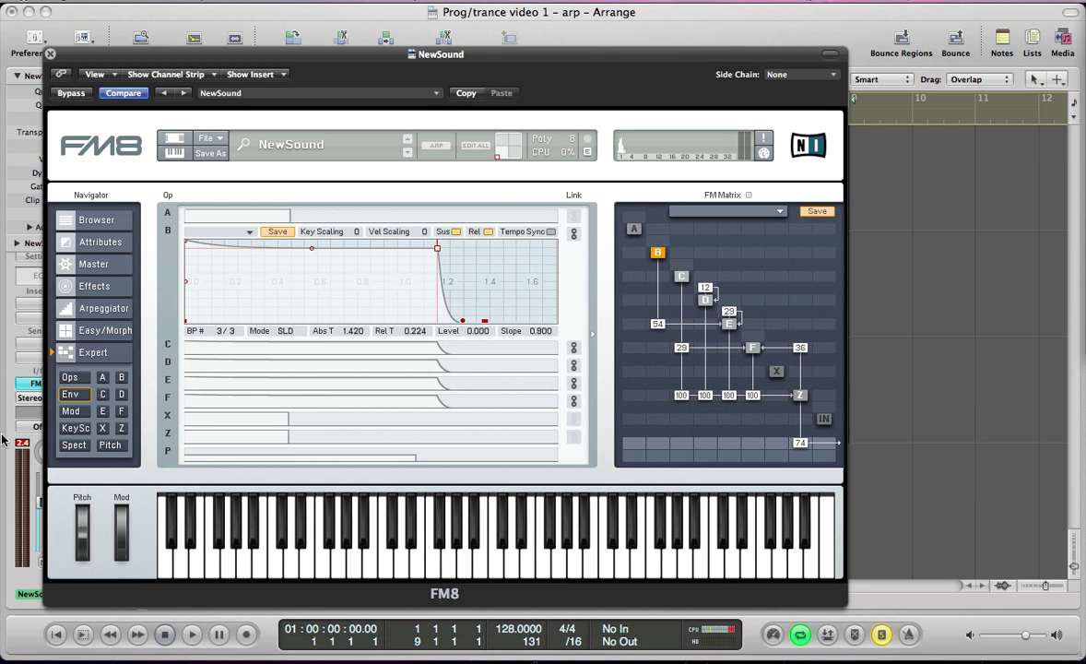
# - Switch the arpeggiator on with key sync enabled, note length 100 and shuffle 8
pyautogui.click(93, 312)
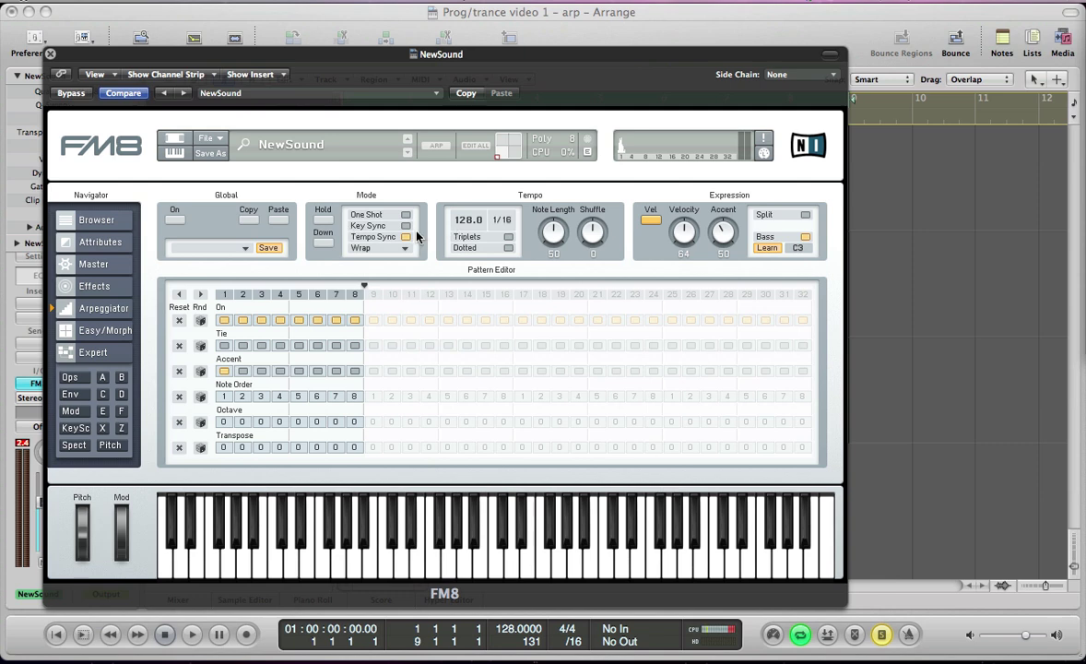
pyautogui.click(405, 227)
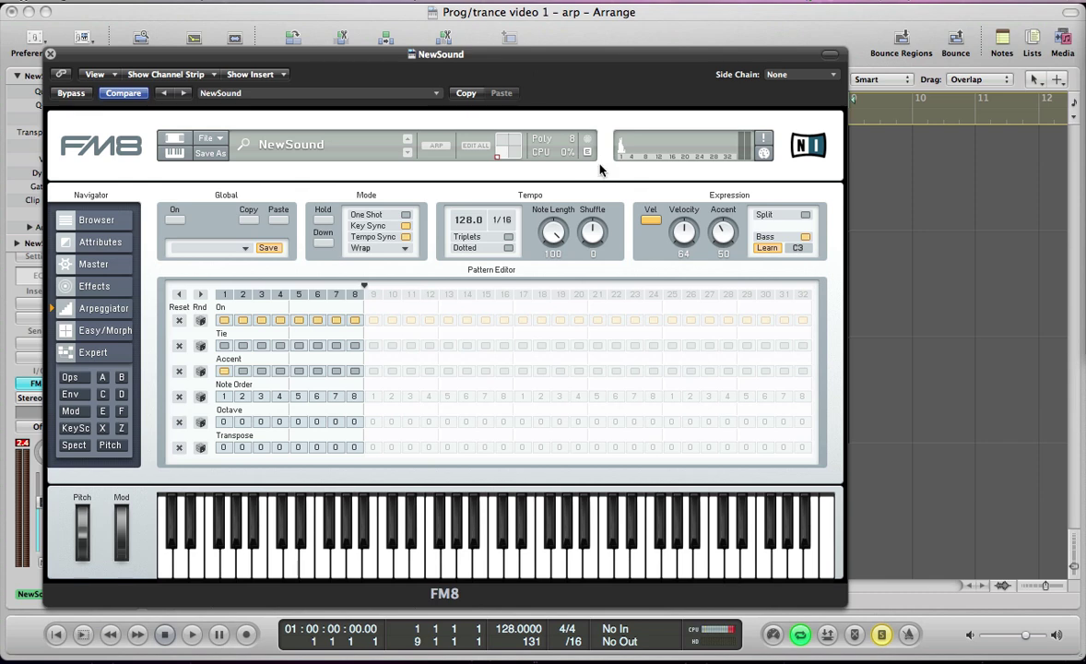
pyautogui.moveTo(591, 241); pyautogui.dragTo(591, 236)
pyautogui.click(174, 220)
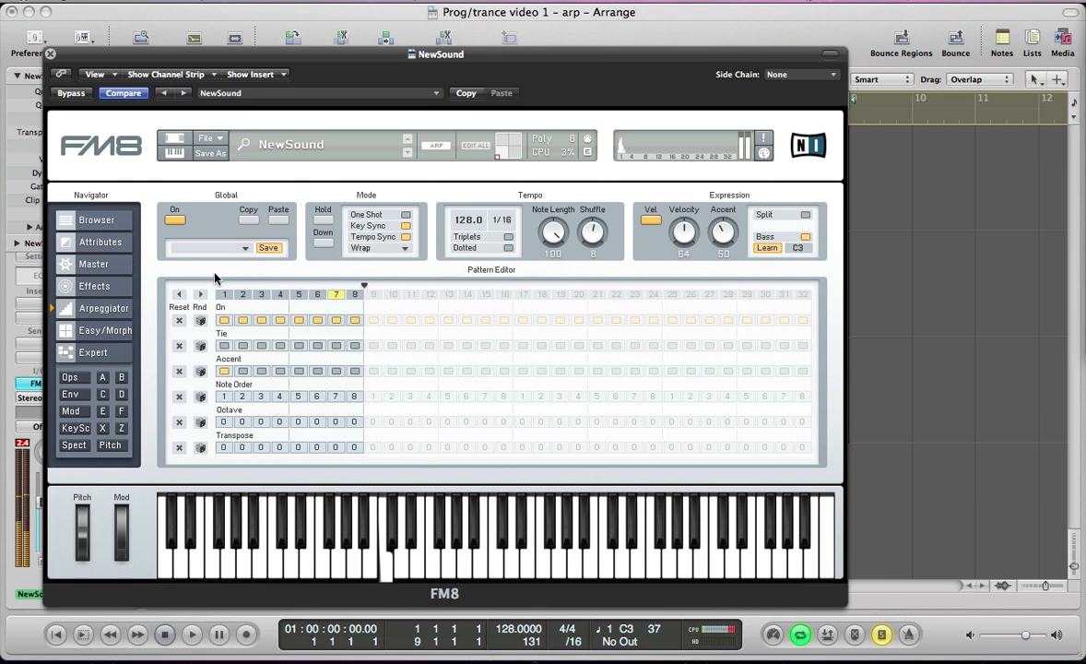
# - Set operator Z's filter to cutoff 5 with resonances 15 and 0, and its envelope amount to 100
pyautogui.click(121, 429)
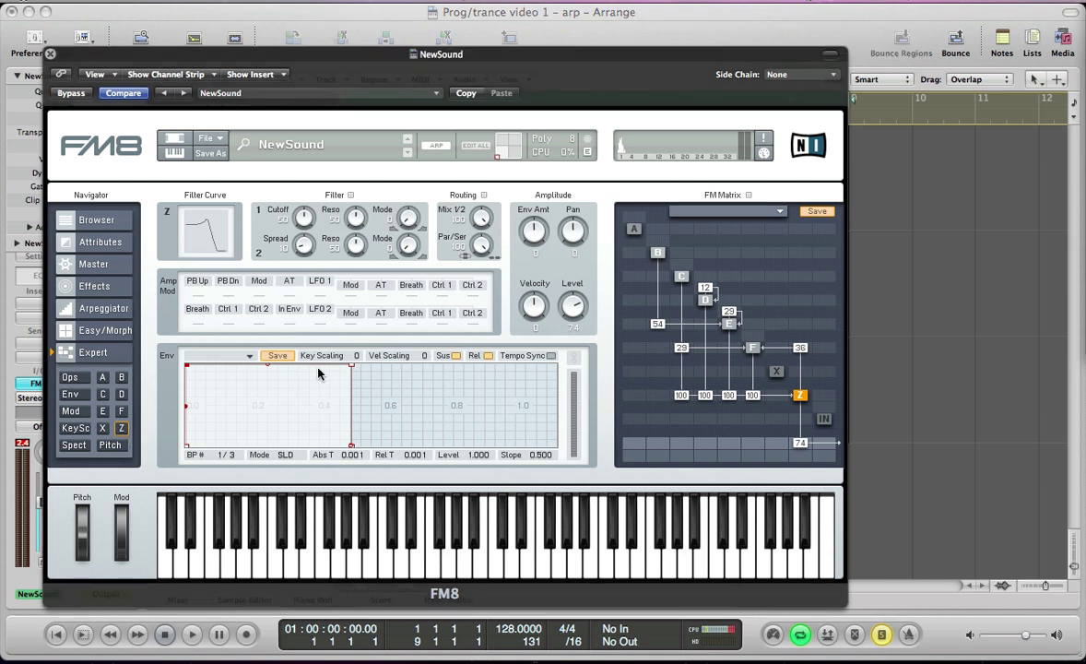
pyautogui.moveTo(305, 204); pyautogui.dragTo(304, 258)
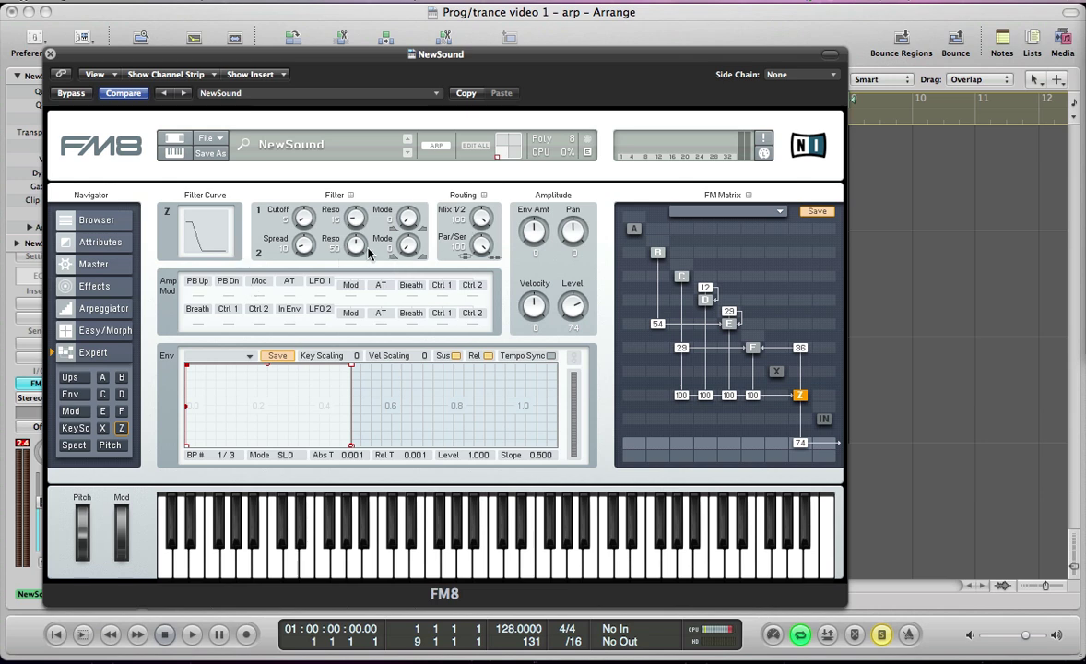
pyautogui.moveTo(357, 246); pyautogui.dragTo(279, 313)
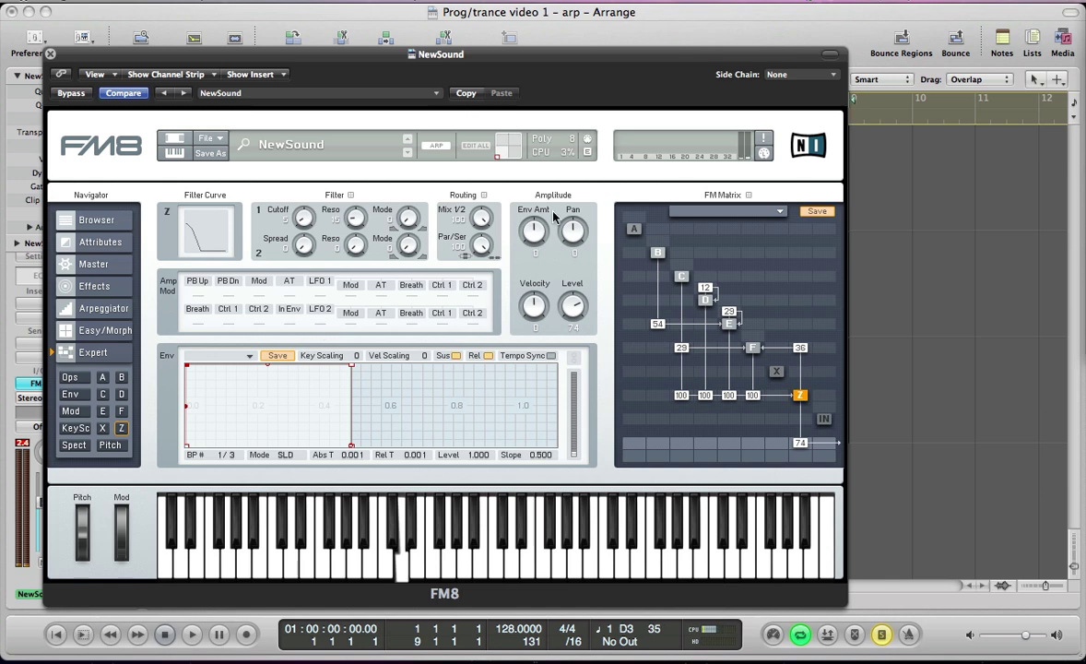
pyautogui.moveTo(544, 237); pyautogui.dragTo(538, 199)
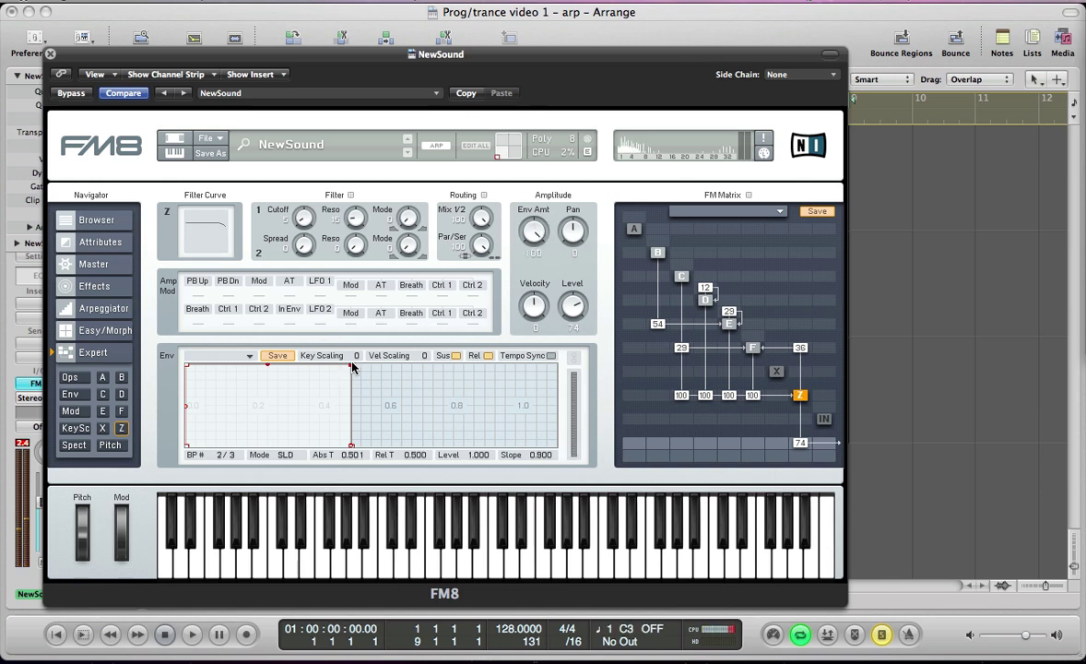
# - Shape operator Z's envelope to start at level 0.133 and decay to 0.000 at about 0.480
pyautogui.moveTo(351, 365); pyautogui.dragTo(347, 448)
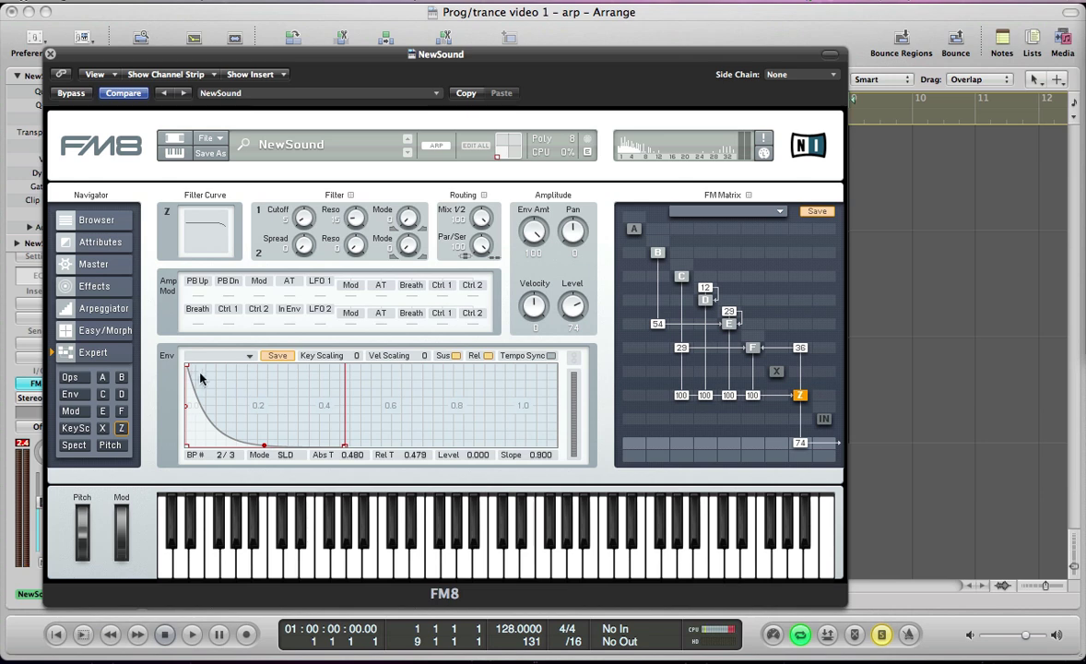
pyautogui.moveTo(185, 369); pyautogui.dragTo(185, 441)
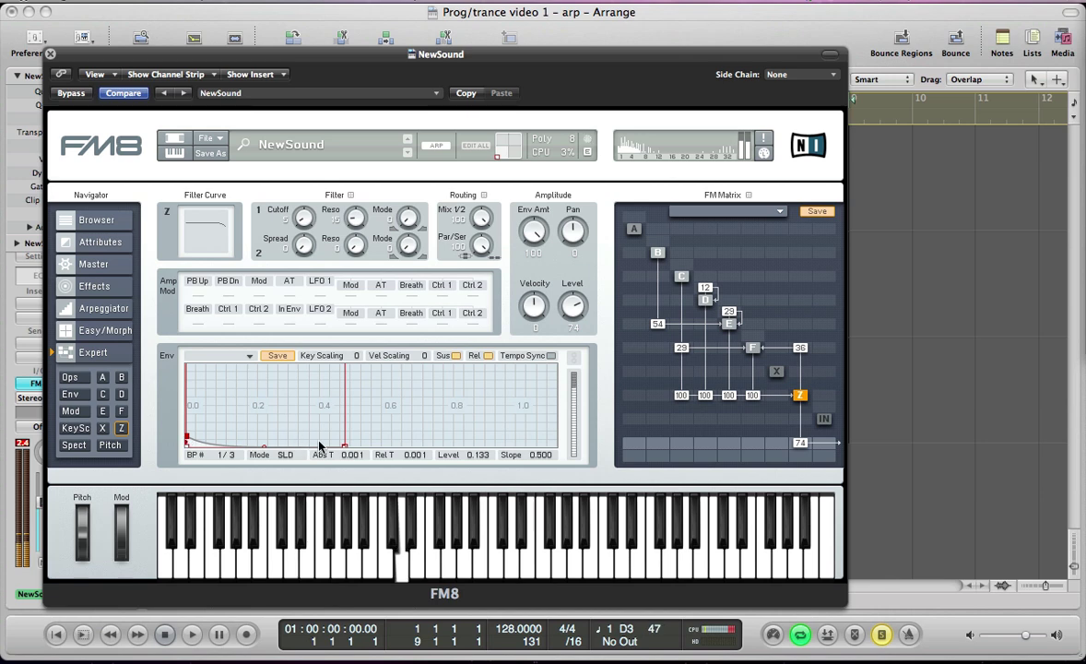
# - Shorten operator Z's envelope so its decay reaches level 0.000 at about 0.175
pyautogui.moveTo(346, 449); pyautogui.dragTo(245, 454)
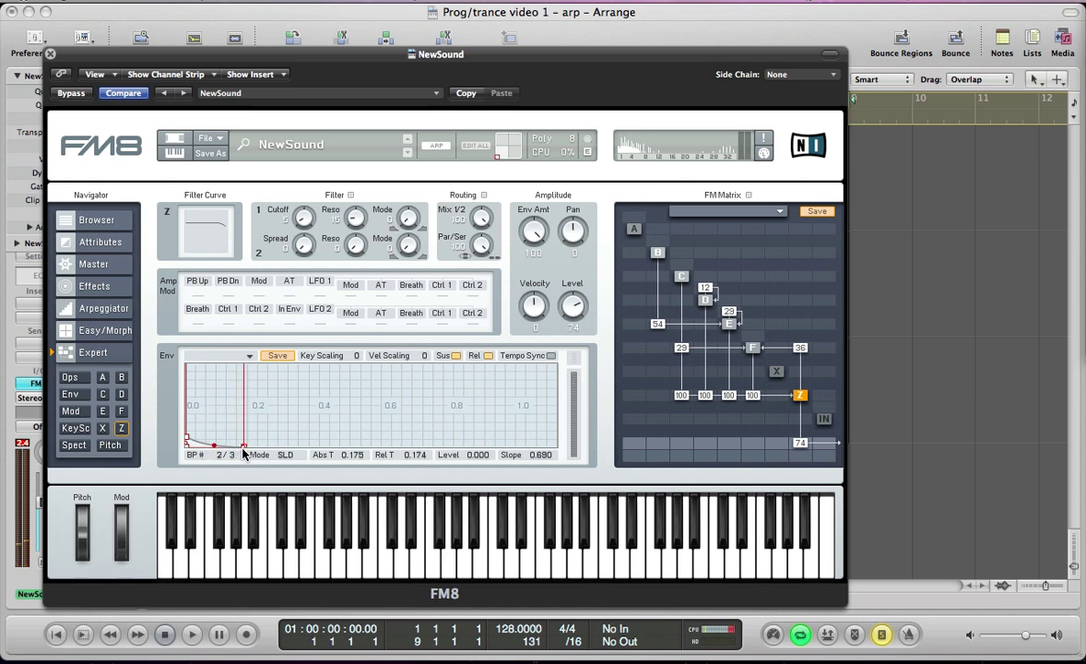
pyautogui.click(187, 439)
# - Extend the arpeggiator pattern to 16 steps and remove the accent from step 1
pyautogui.click(106, 308)
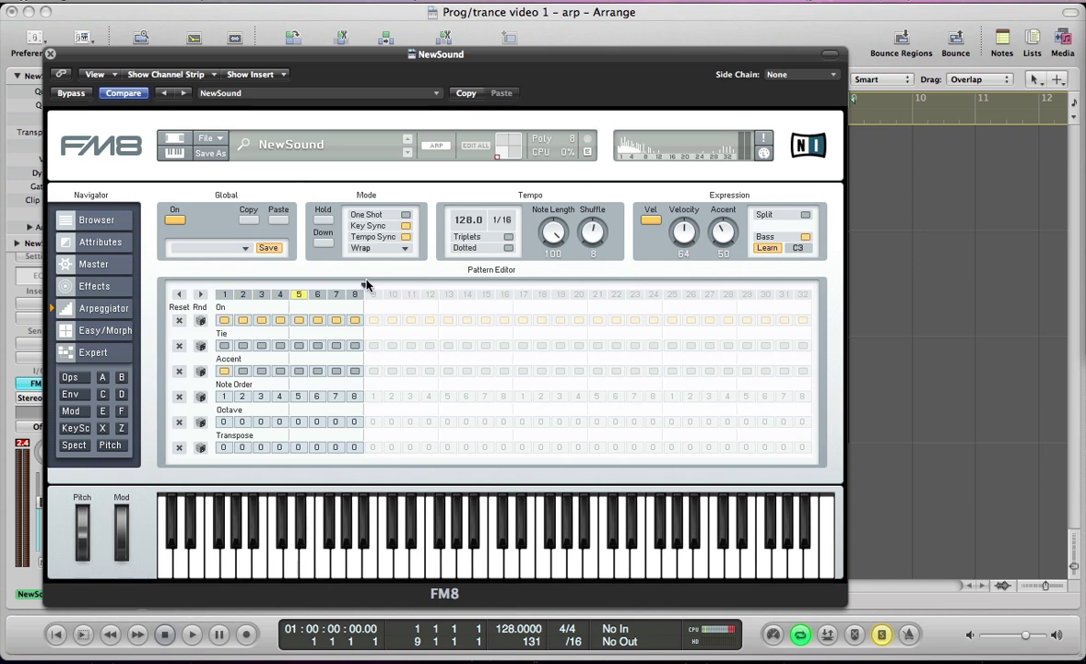
pyautogui.moveTo(387, 294); pyautogui.dragTo(512, 287)
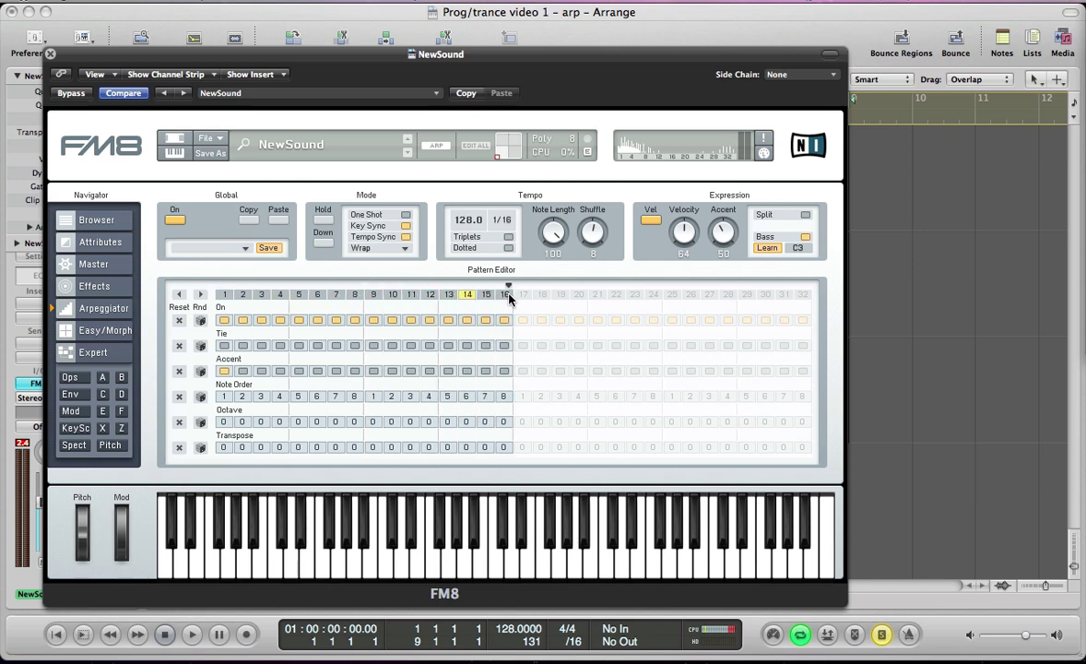
pyautogui.click(224, 370)
# - Set the arpeggiator transposition to 5 for step 2 and to 8 for steps 4 and 7
pyautogui.click(245, 451)
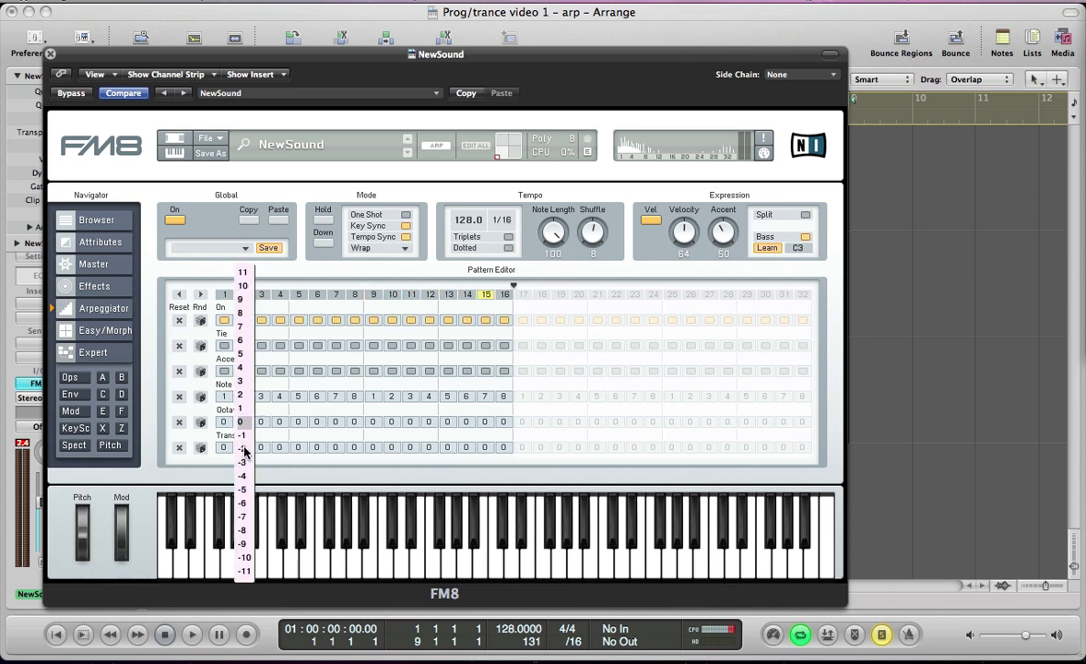
pyautogui.click(244, 357)
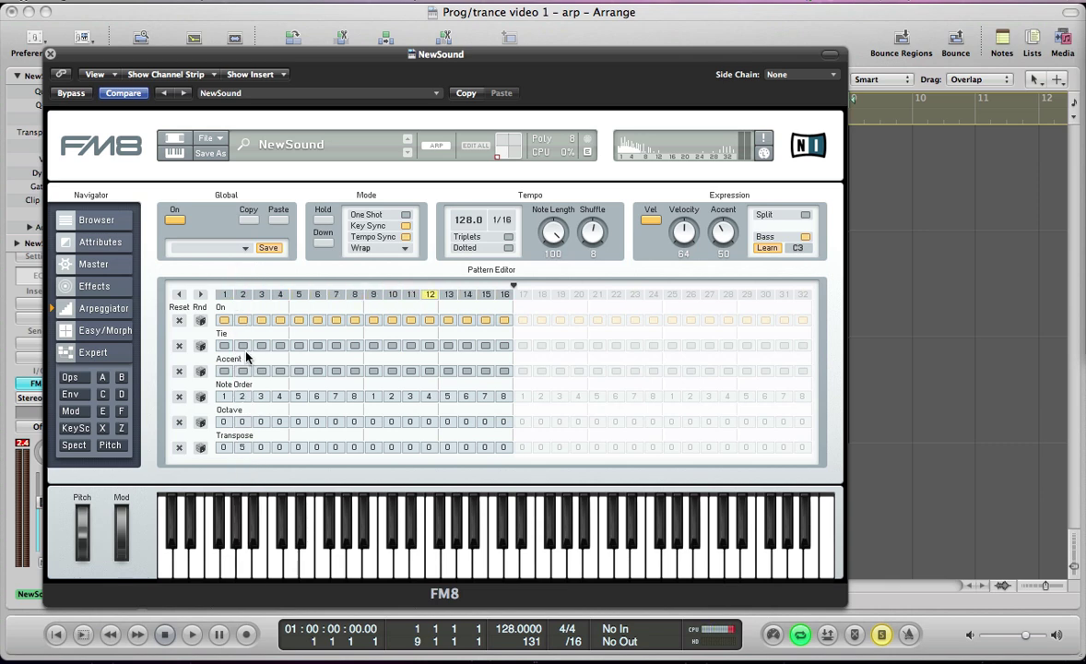
pyautogui.click(281, 448)
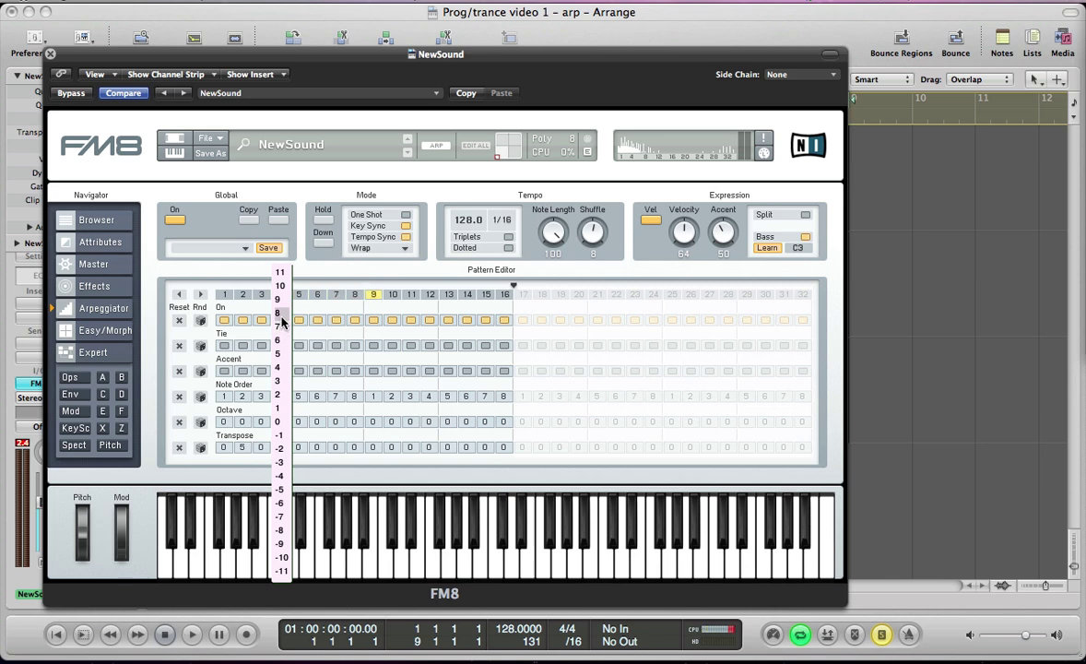
pyautogui.click(261, 289)
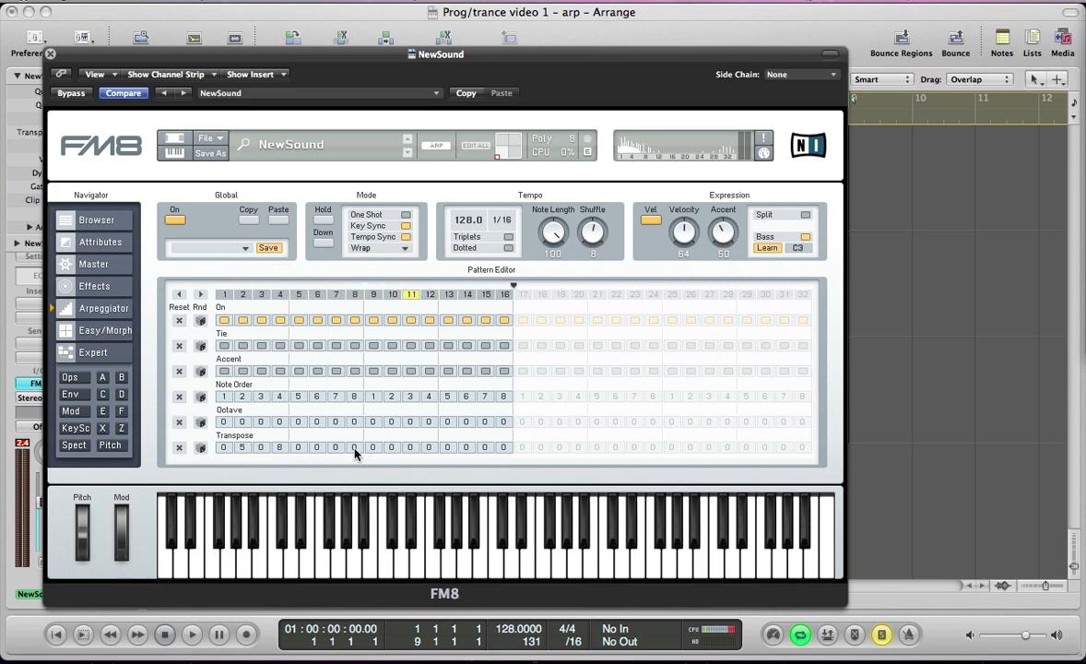
pyautogui.click(333, 448)
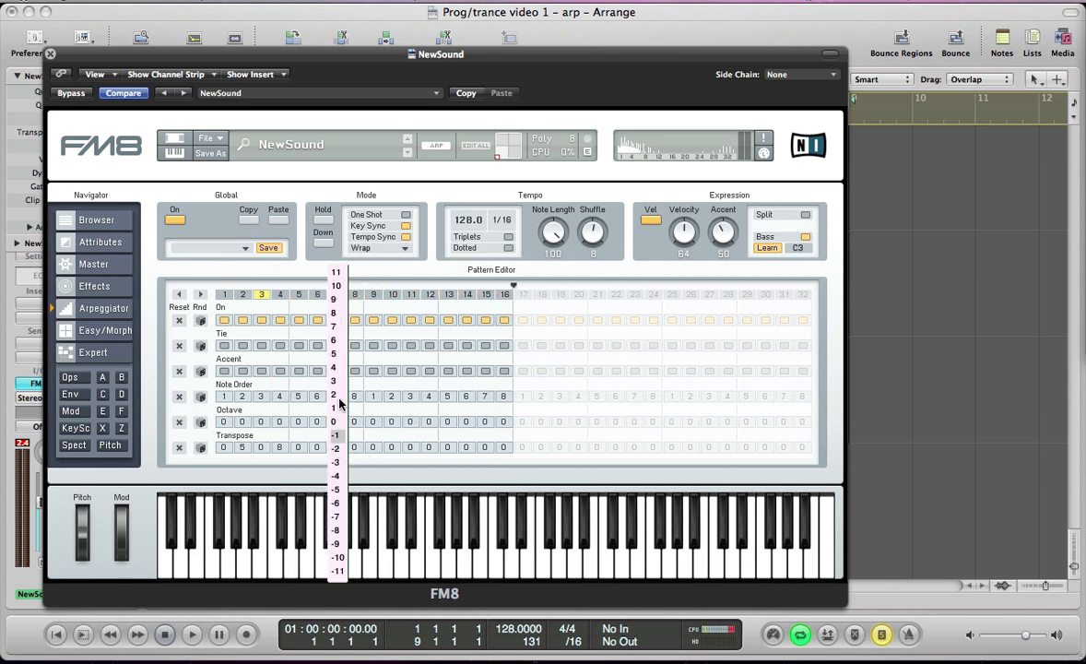
pyautogui.click(339, 317)
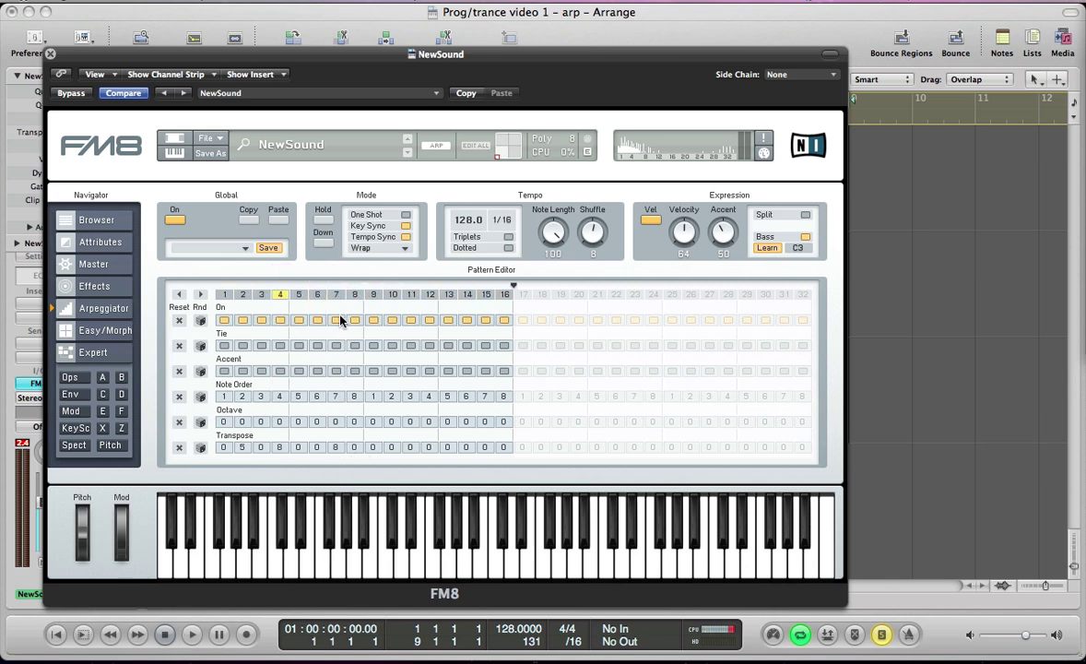
# - Set the transposition to 8 for steps 11 and 13 and to 5 for step 15, and set step 16's octave to 1
pyautogui.click(412, 448)
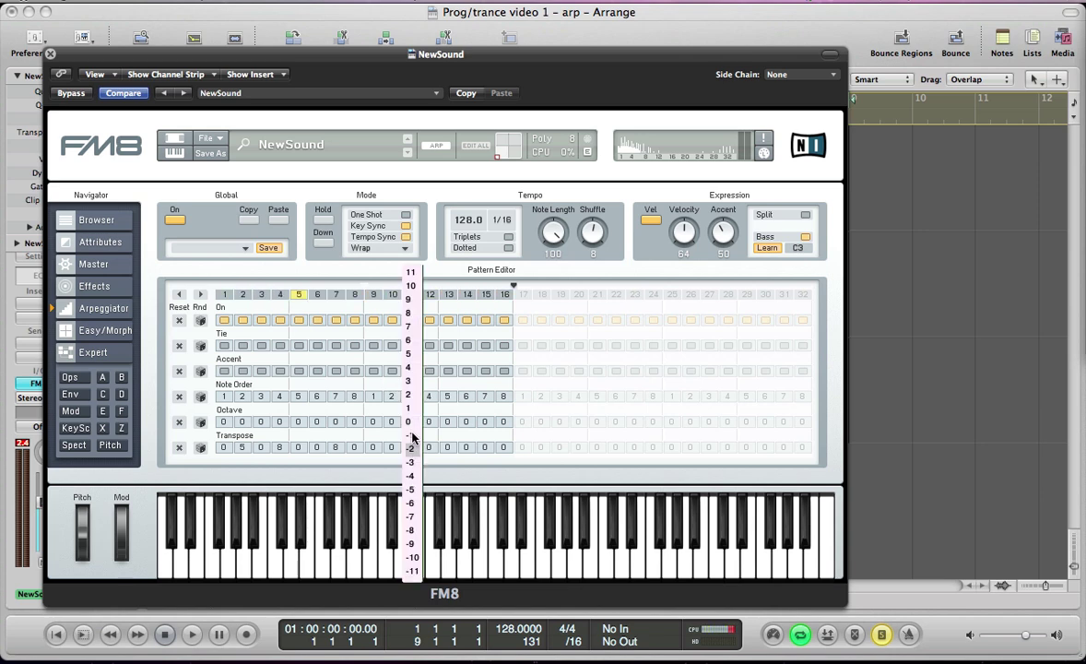
pyautogui.click(412, 316)
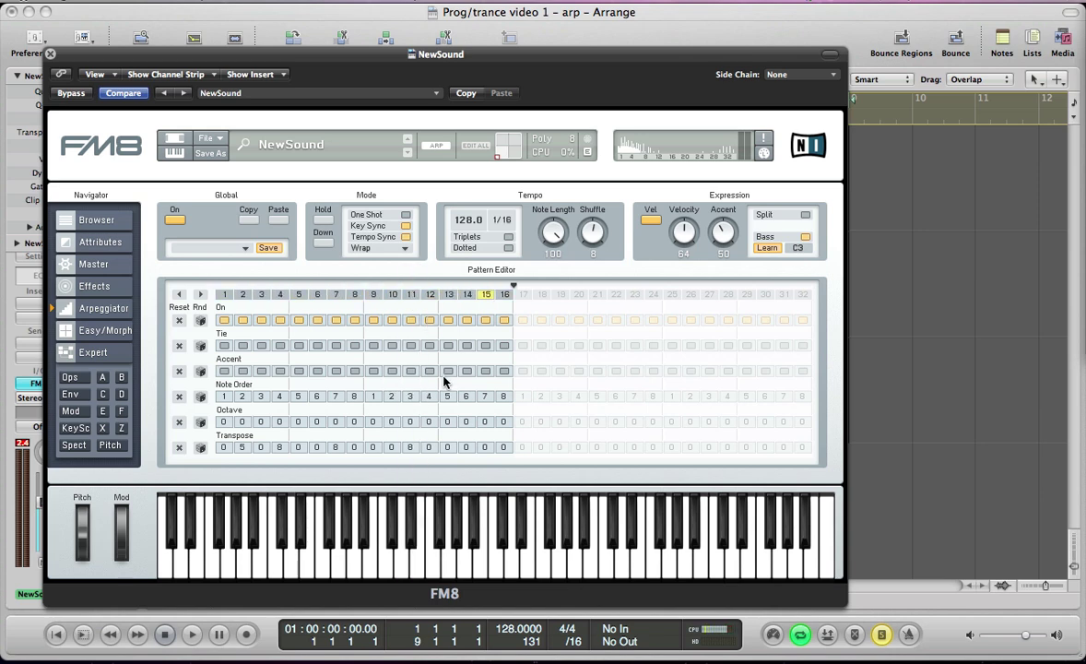
pyautogui.click(446, 448)
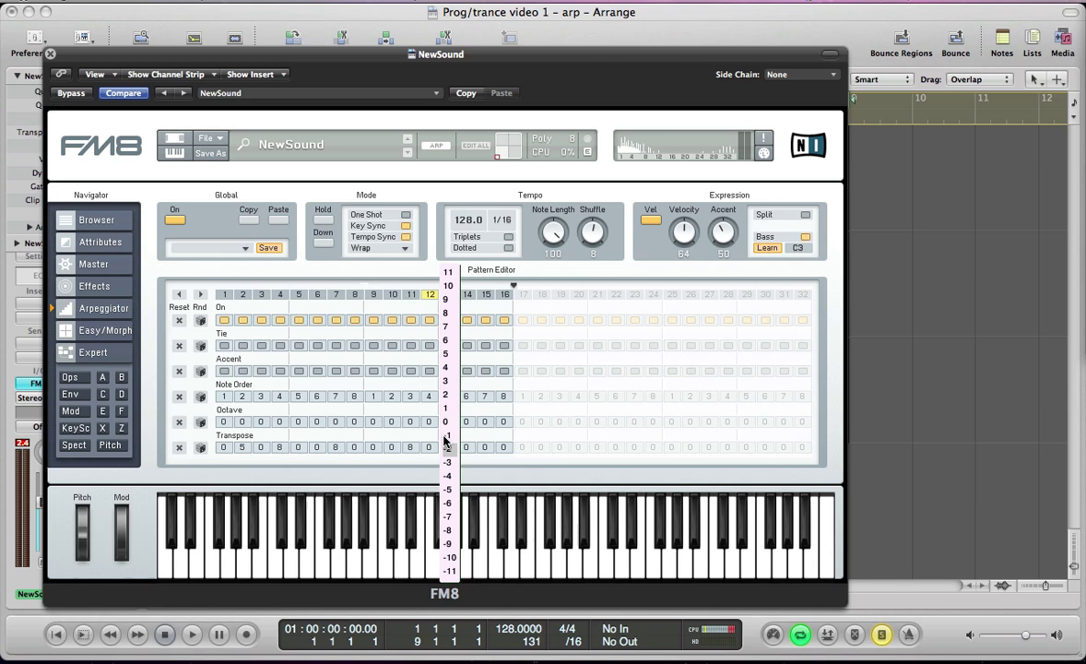
pyautogui.click(446, 313)
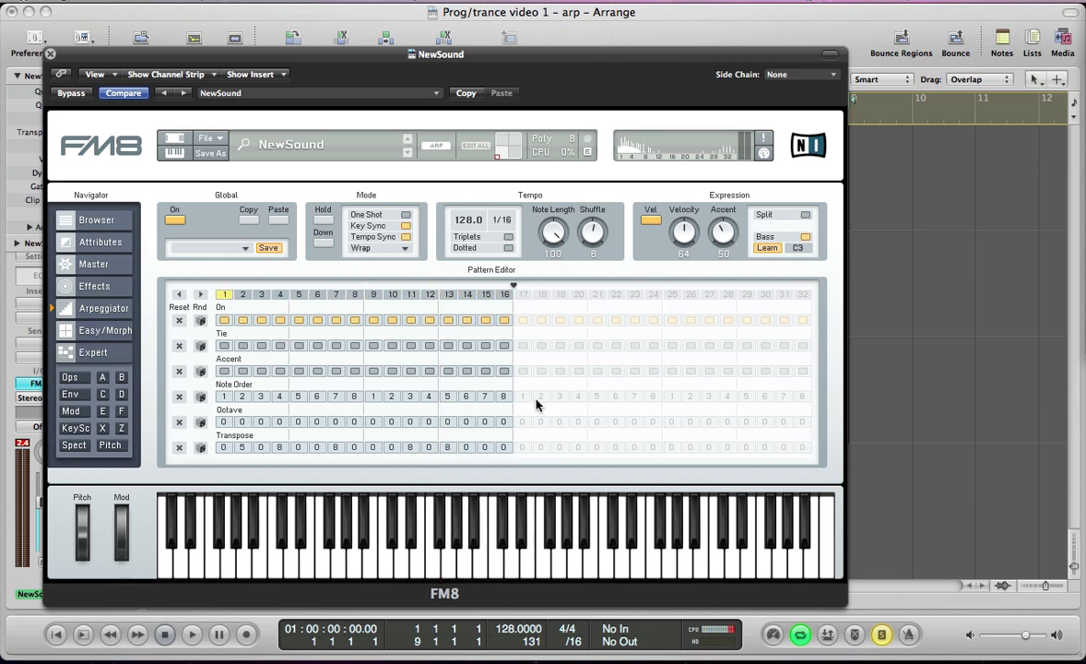
pyautogui.click(486, 448)
pyautogui.click(484, 355)
pyautogui.click(505, 425)
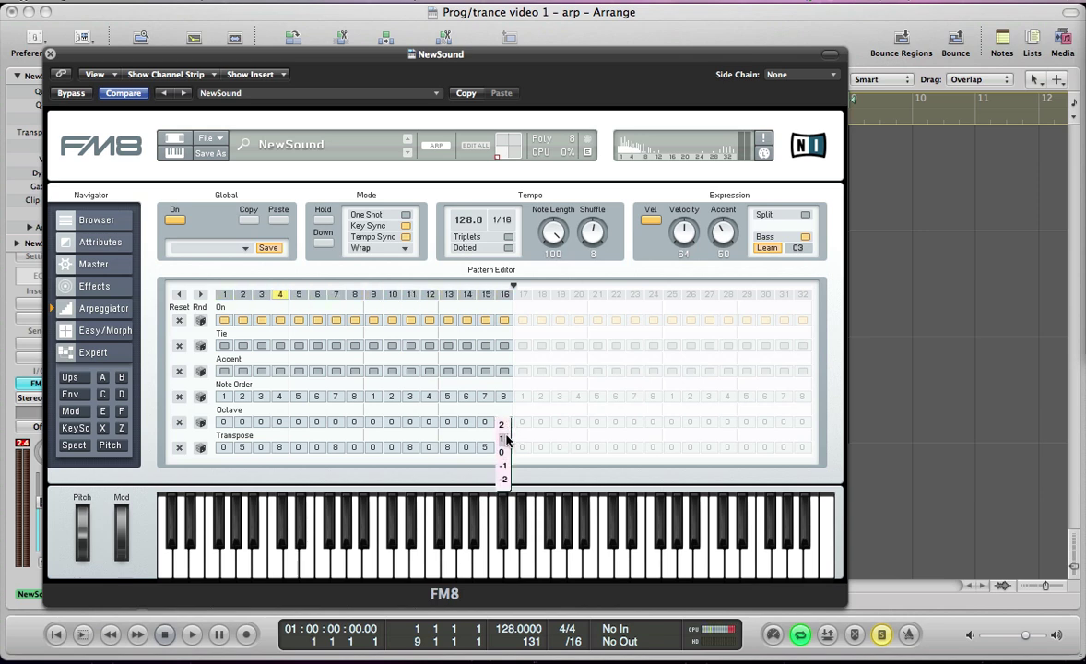
pyautogui.click(506, 440)
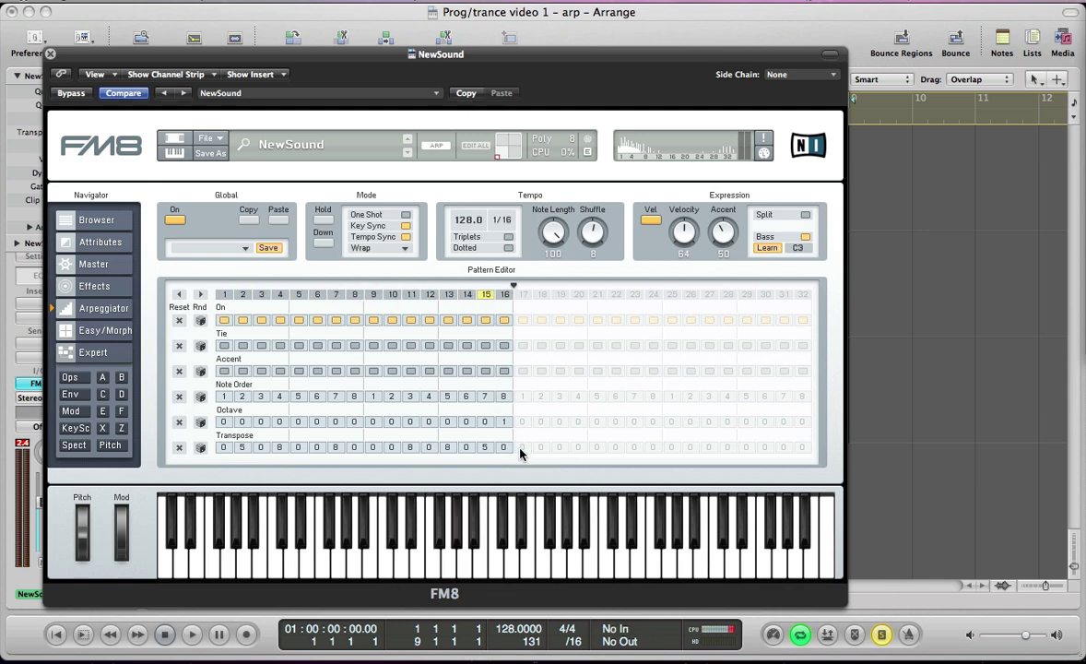
# - Enable the Shelving EQ effect, raise its high band slightly and set its volume to 41
pyautogui.click(94, 287)
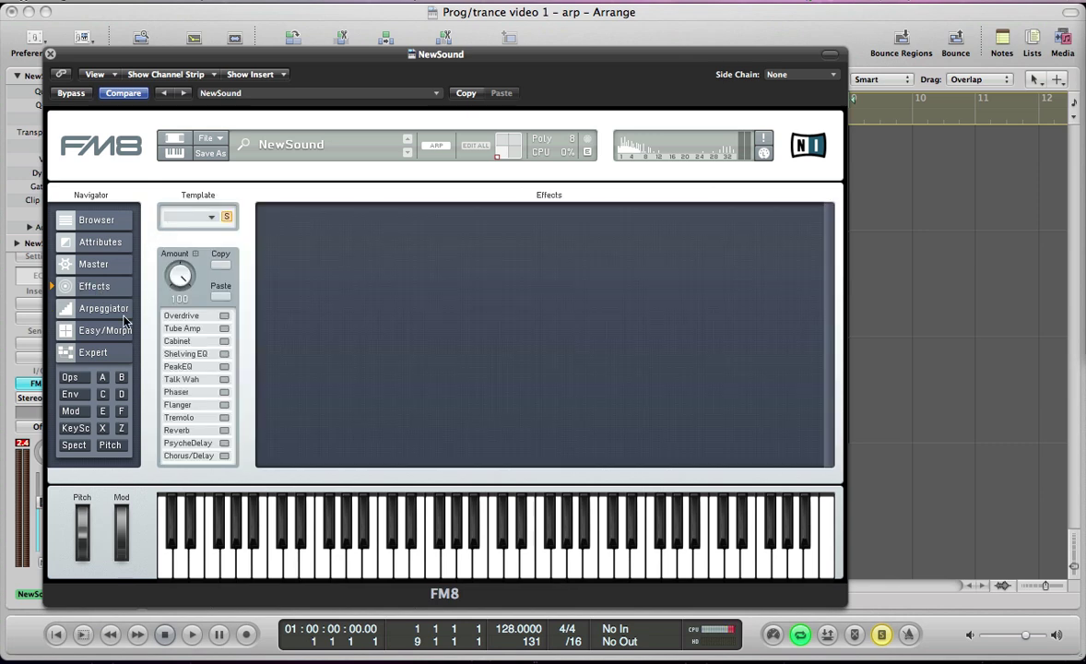
pyautogui.click(224, 354)
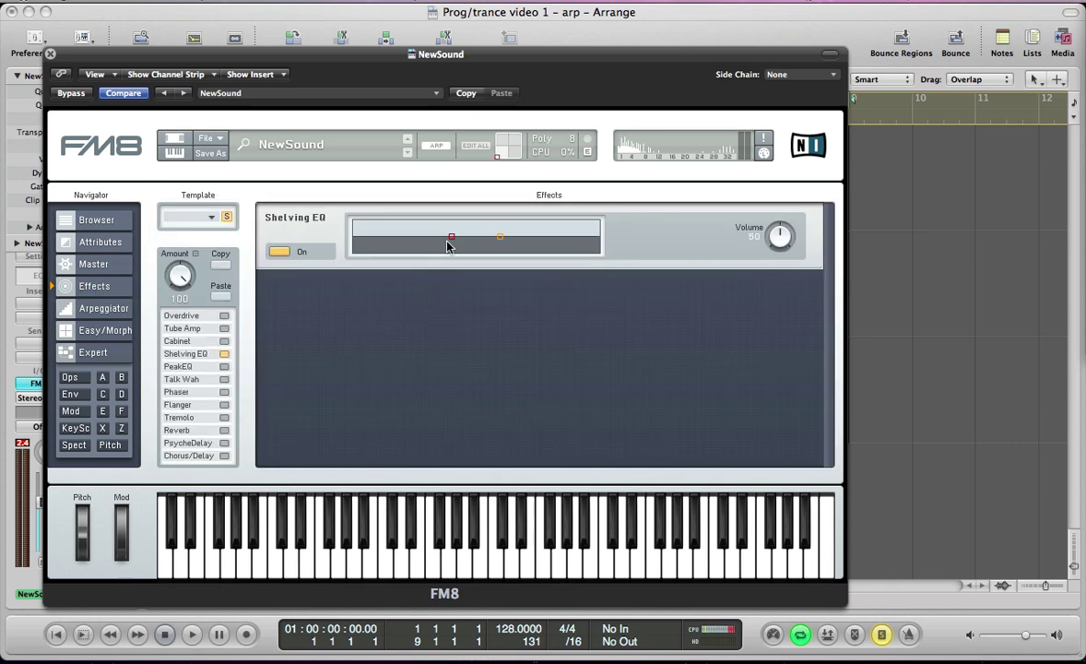
pyautogui.moveTo(504, 237)
pyautogui.mouseDown()
pyautogui.moveTo(513, 226)
pyautogui.moveTo(513, 238)
pyautogui.mouseUp()
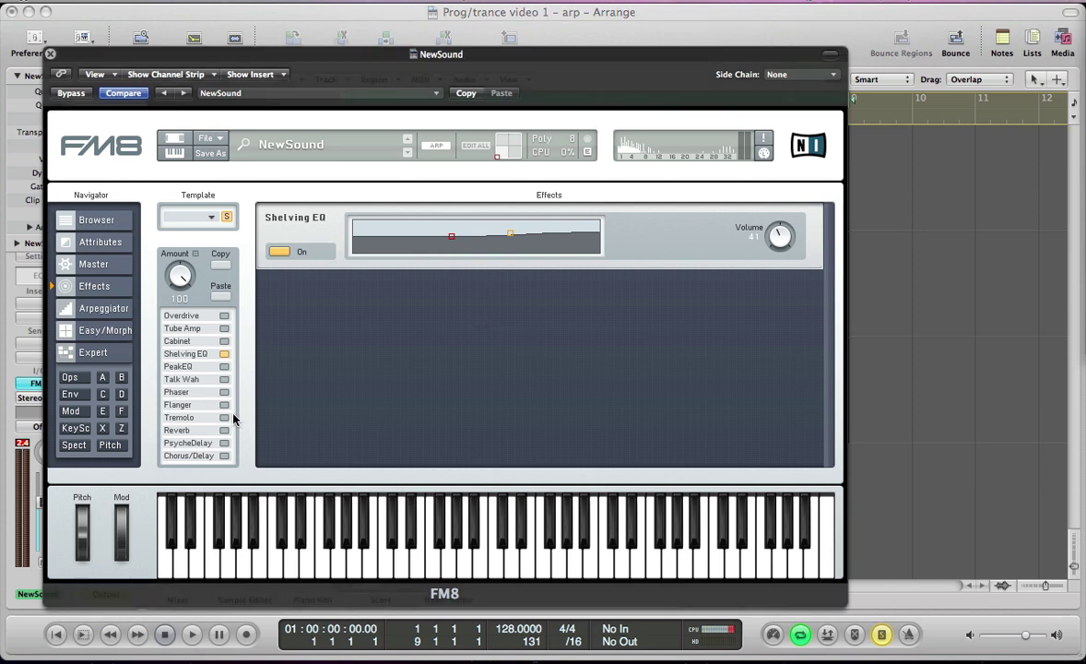
# - Enable the Phaser with rate 37, tempo sync on and dry/wet 11
pyautogui.click(223, 393)
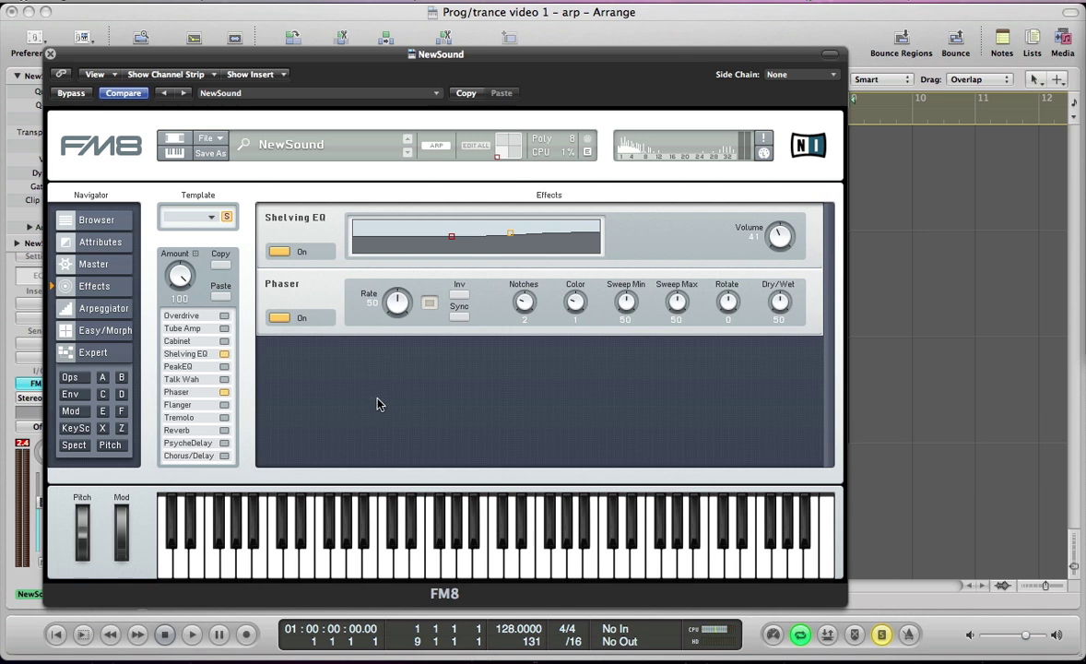
pyautogui.moveTo(397, 302); pyautogui.dragTo(397, 317)
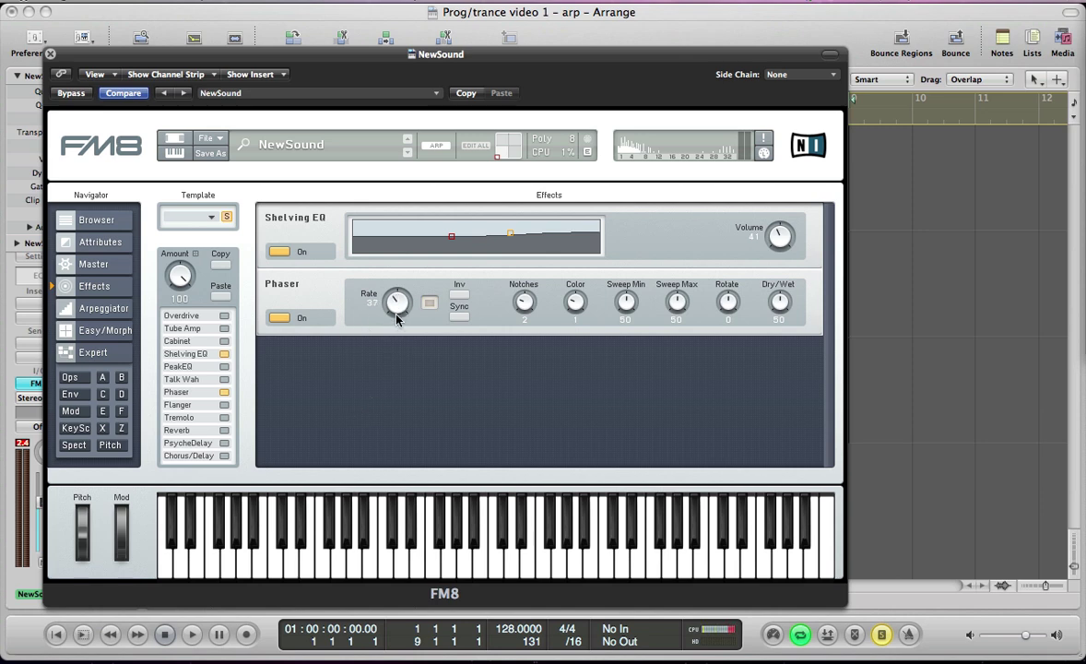
pyautogui.click(459, 317)
pyautogui.moveTo(779, 303); pyautogui.dragTo(773, 327)
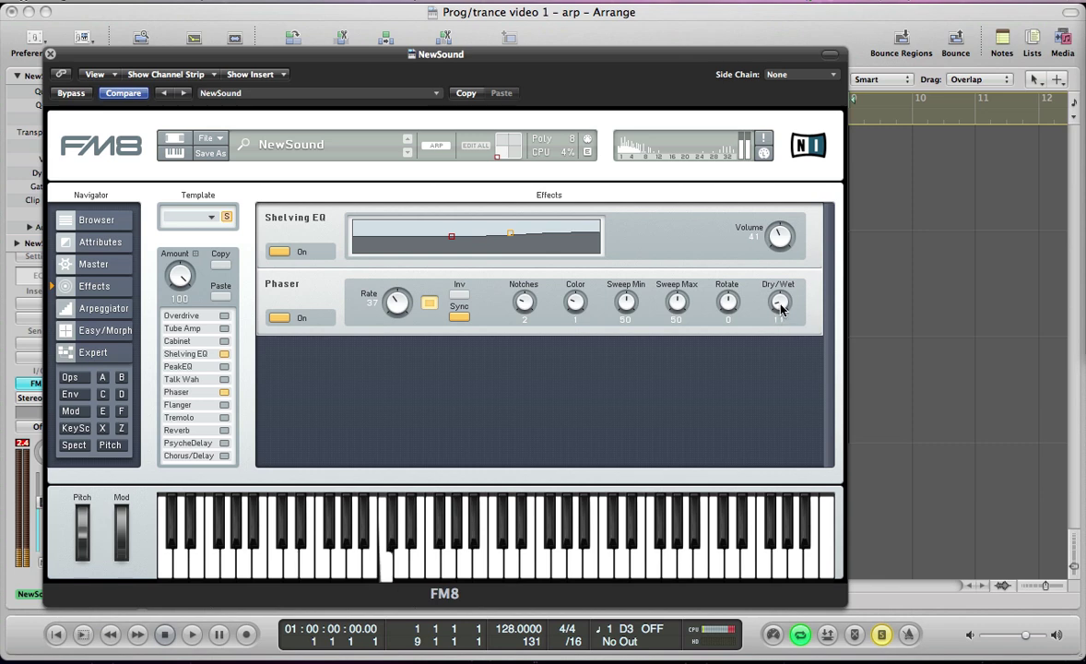
pyautogui.moveTo(780, 305)
pyautogui.mouseDown()
pyautogui.moveTo(779, 279)
pyautogui.moveTo(772, 315)
pyautogui.mouseUp()
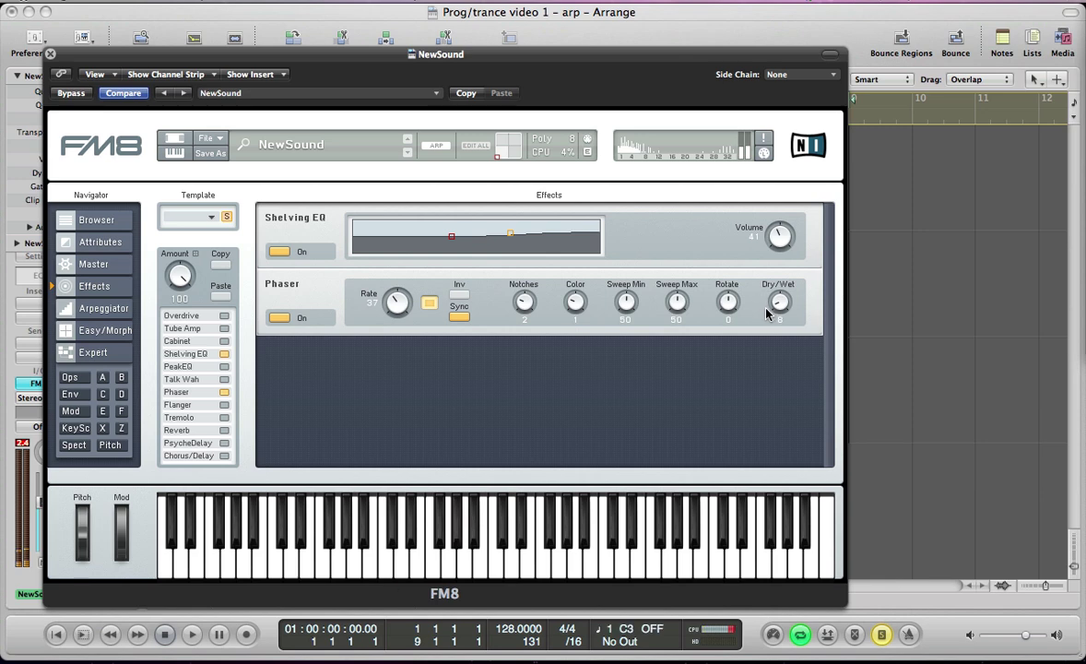
pyautogui.moveTo(773, 315); pyautogui.dragTo(789, 301)
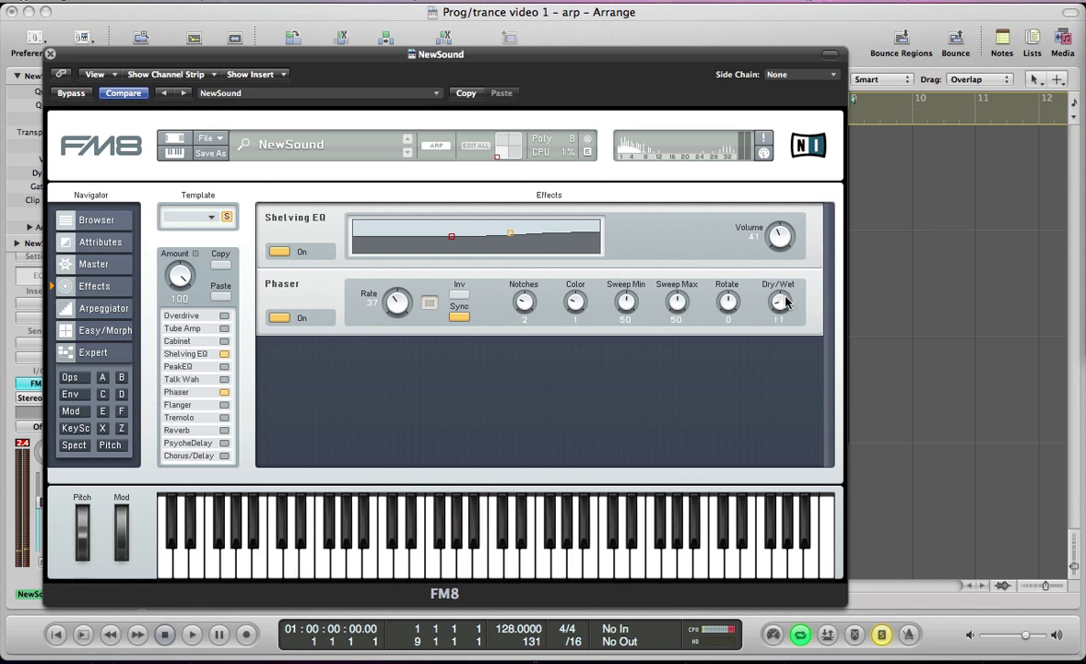
# - Enable the Reverb with time 83, treble 83 and dry/wet about 13
pyautogui.click(224, 430)
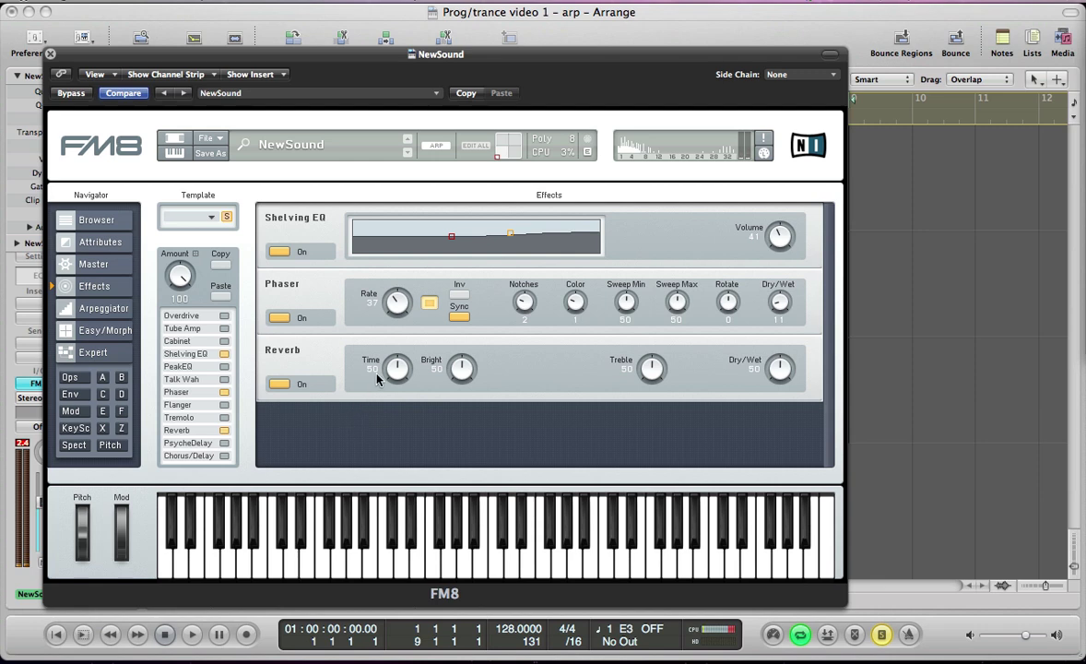
pyautogui.moveTo(395, 364); pyautogui.dragTo(388, 330)
pyautogui.moveTo(651, 368); pyautogui.dragTo(678, 389)
# - Enable the PsycheDelay with sync on, time 16, feedback 17, stereo 100, pitch 12 and dry/wet about 8
pyautogui.click(224, 444)
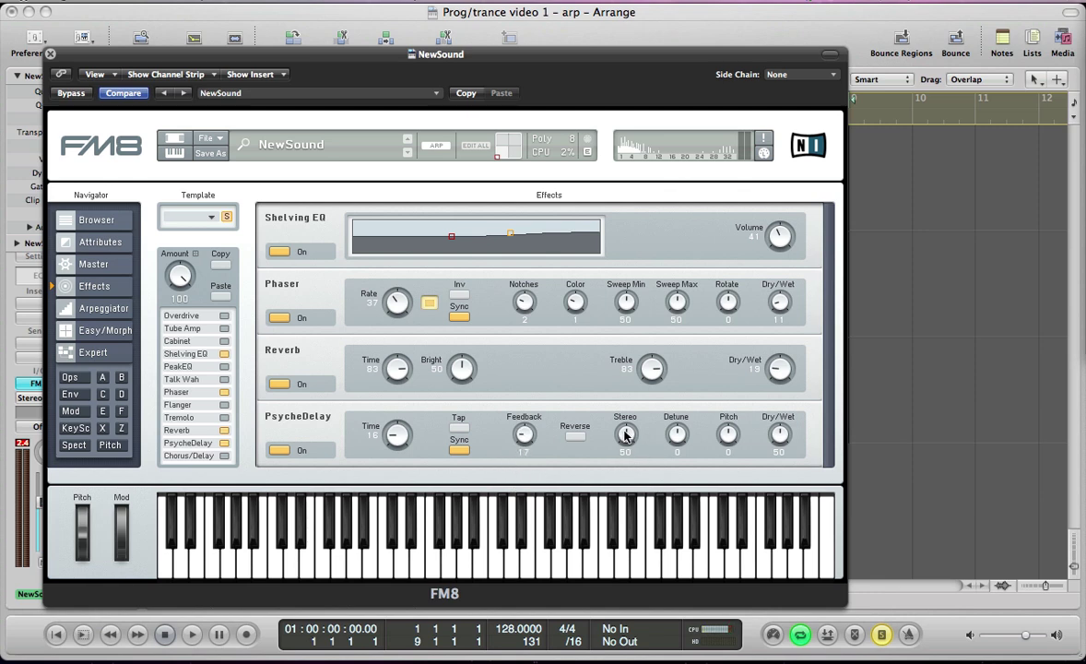
pyautogui.moveTo(624, 434); pyautogui.dragTo(606, 286)
pyautogui.moveTo(779, 432); pyautogui.dragTo(778, 475)
pyautogui.moveTo(724, 433); pyautogui.dragTo(706, 316)
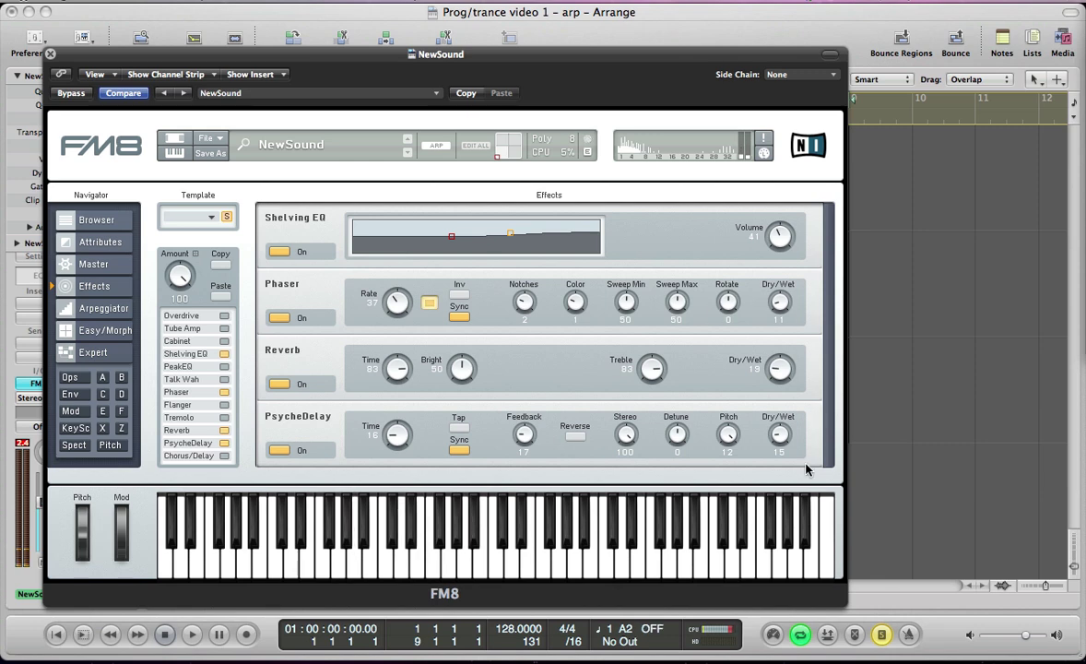
pyautogui.moveTo(782, 438); pyautogui.dragTo(781, 439)
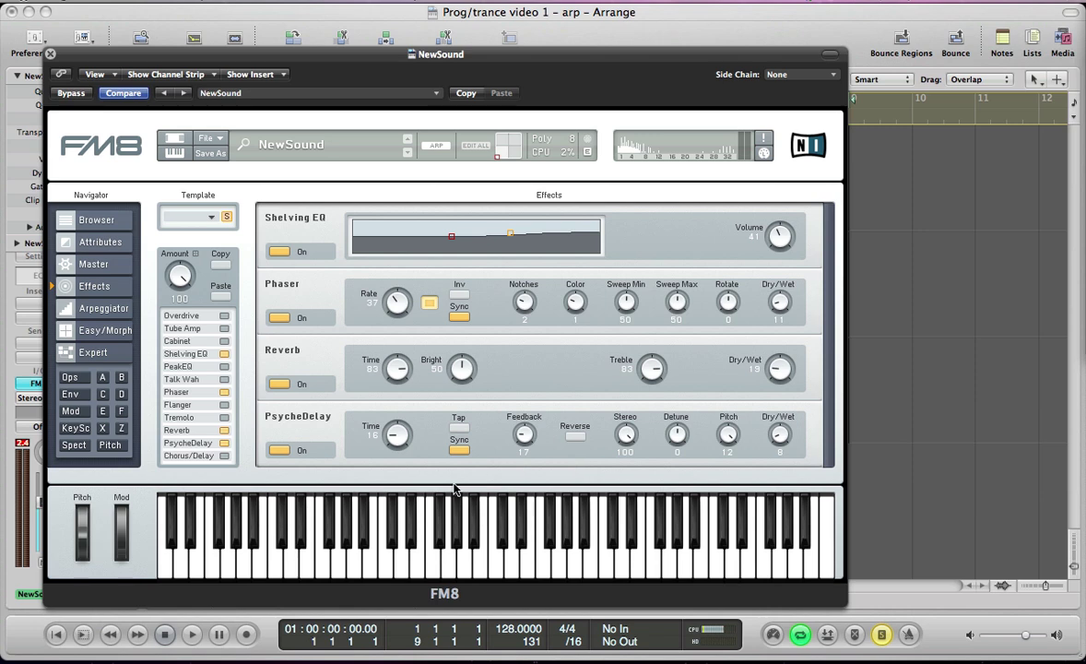
# - Flatten the upper part of operator Z's key scaling curve, with points at note 70 level 2 and note 127 level 17
pyautogui.click(120, 428)
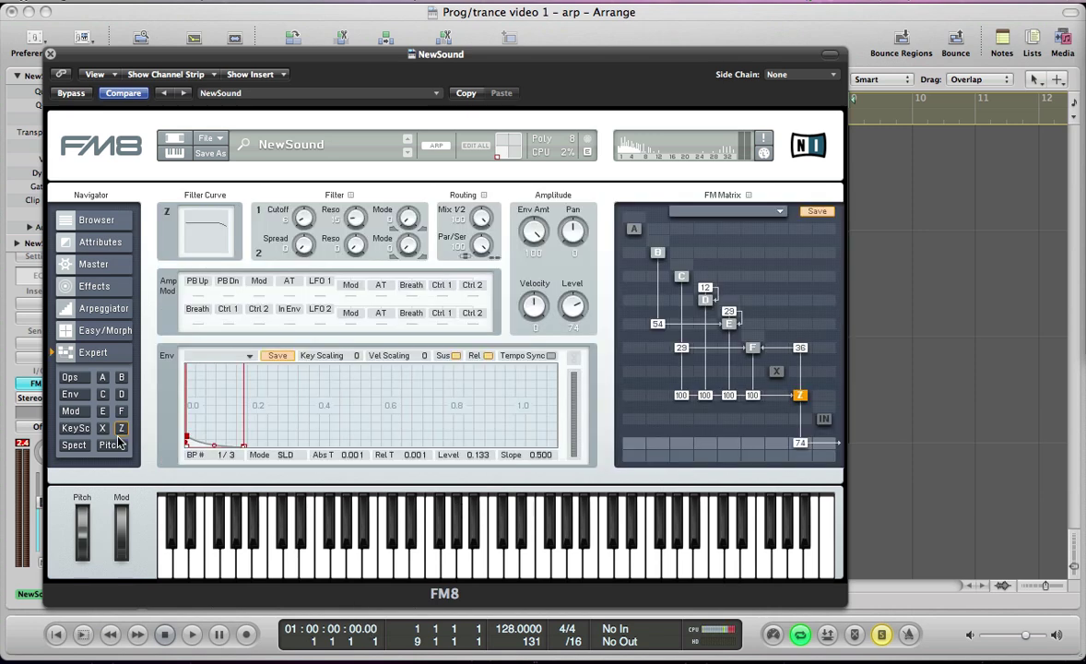
pyautogui.click(75, 428)
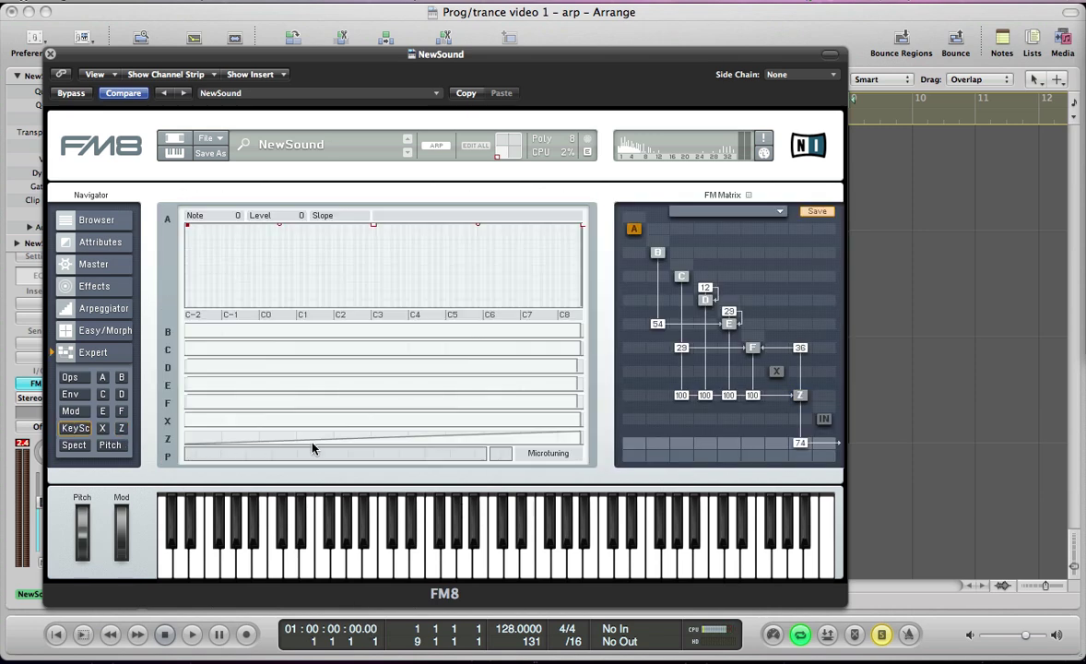
pyautogui.click(311, 442)
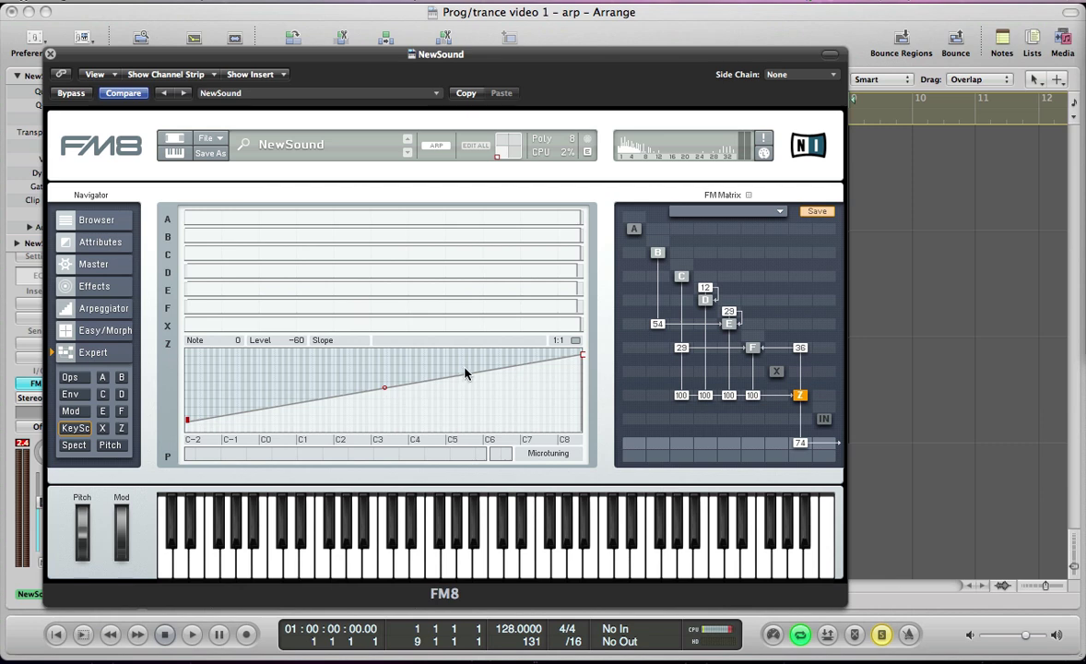
pyautogui.moveTo(582, 354); pyautogui.dragTo(581, 387)
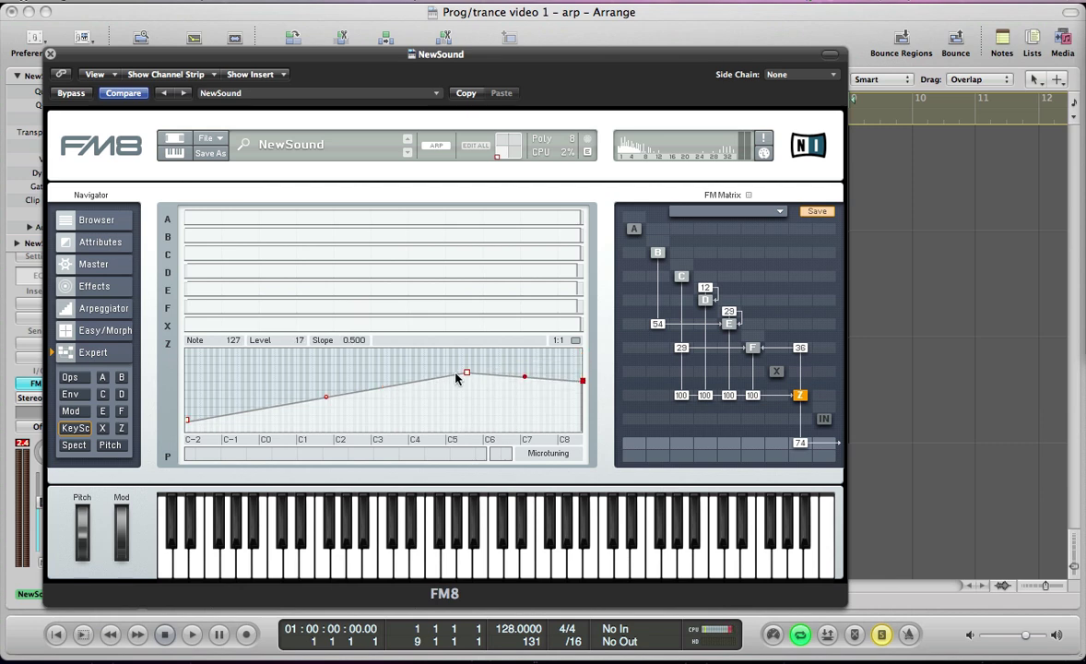
pyautogui.doubleClick(404, 378)
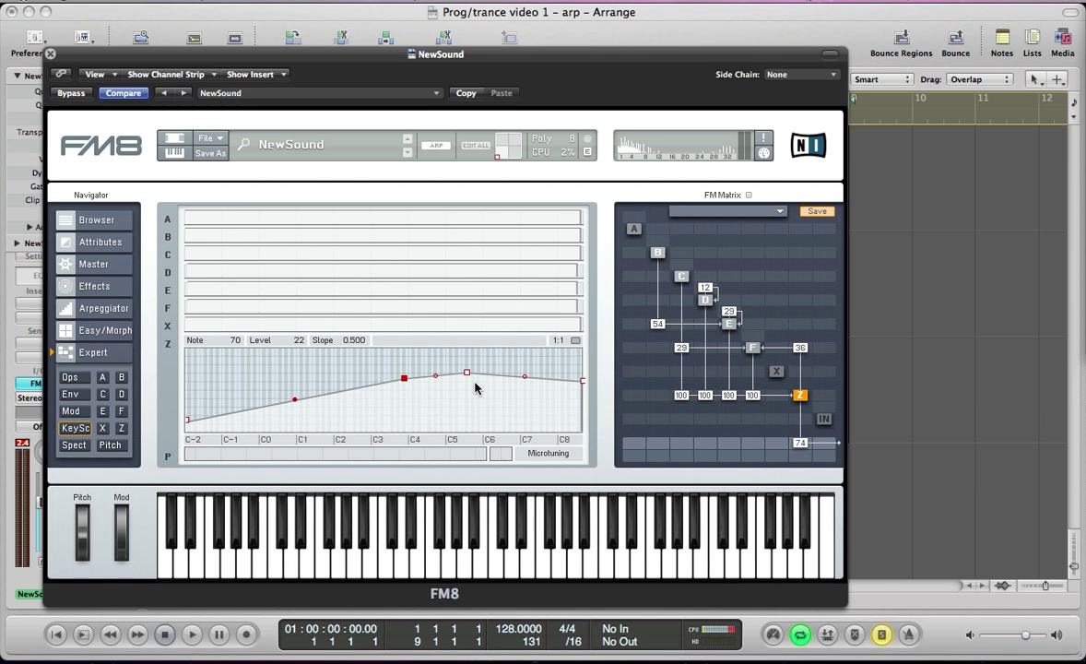
pyautogui.moveTo(468, 378); pyautogui.dragTo(482, 387)
pyautogui.moveTo(405, 378); pyautogui.dragTo(406, 388)
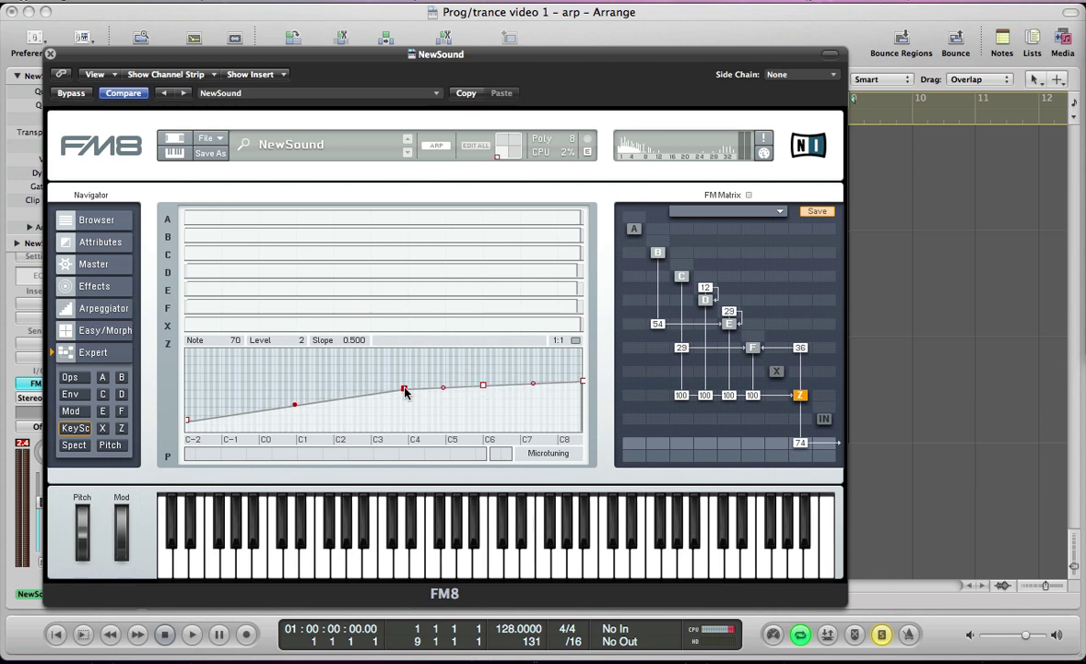
# - Set operator Z's filter cutoff to 24 and first resonance to 8 while playing the track
pyautogui.click(121, 429)
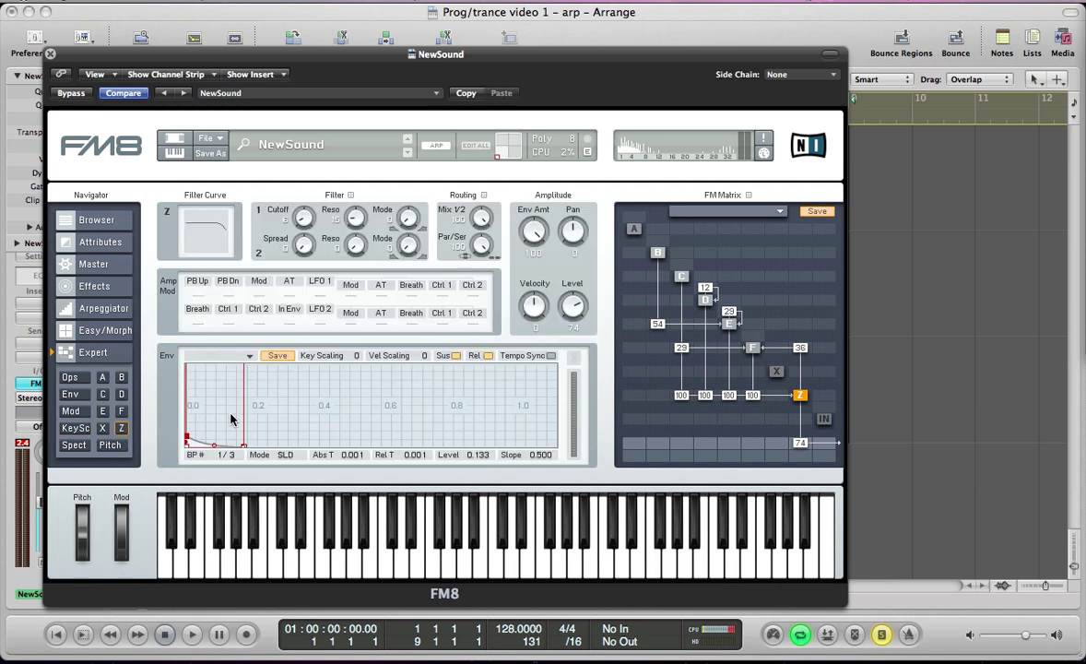
pyautogui.press('space')
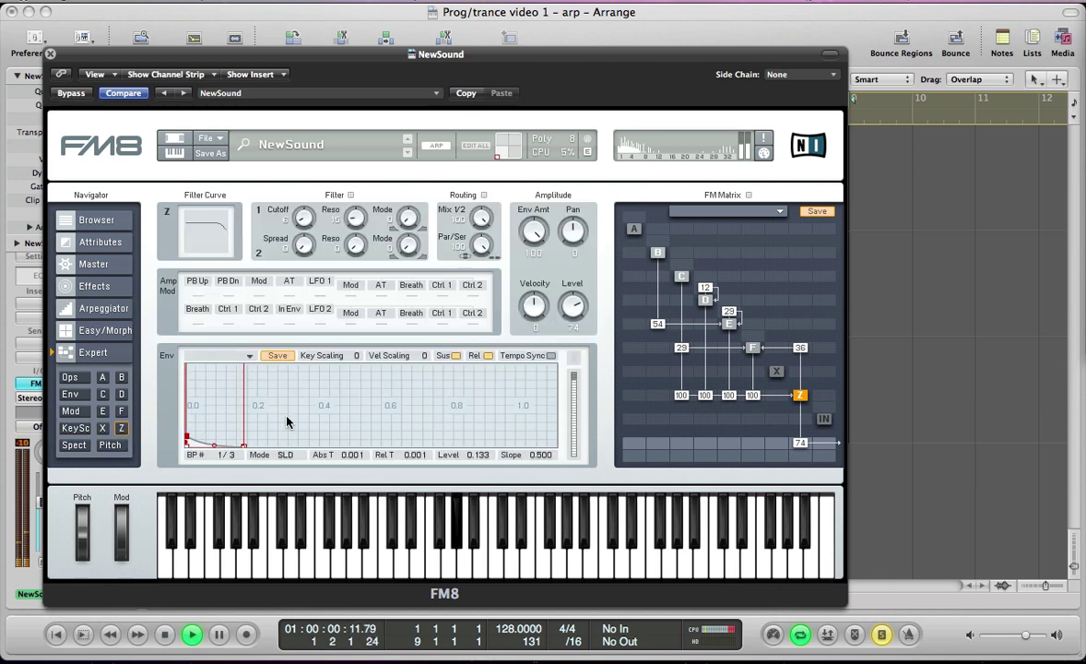
pyautogui.moveTo(348, 224); pyautogui.dragTo(301, 219)
pyautogui.press('space')
pyautogui.press('space')
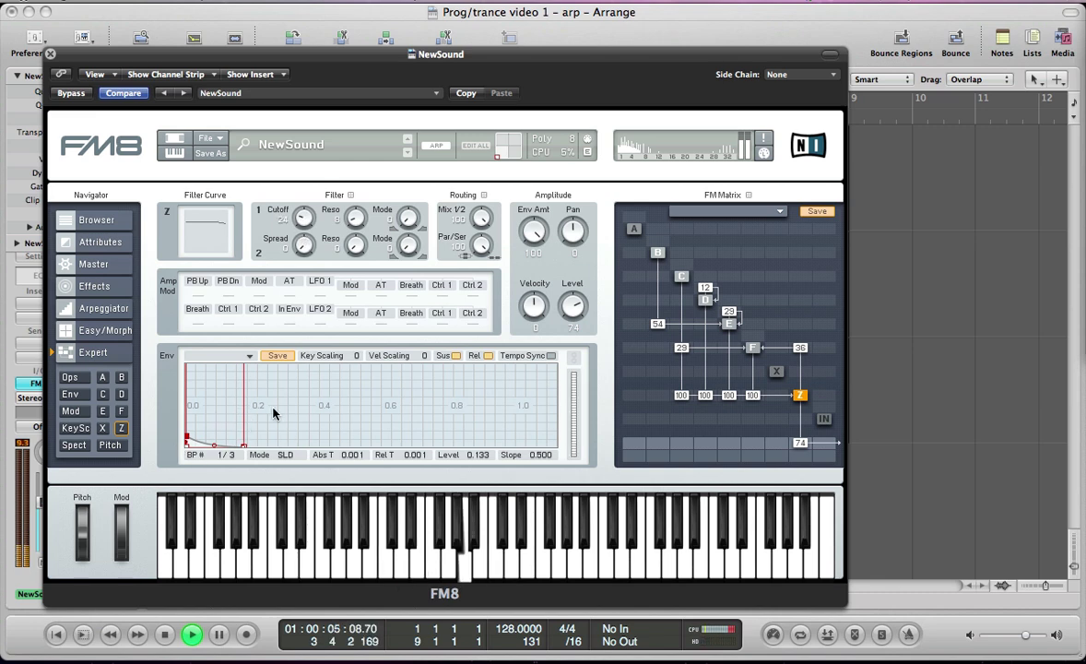
# - Reshape operator Z's envelope to peak at 0.056 with level 0.245 and a short decay, and stop playback
pyautogui.moveTo(186, 434)
pyautogui.mouseDown()
pyautogui.moveTo(182, 406)
pyautogui.moveTo(185, 426)
pyautogui.mouseUp()
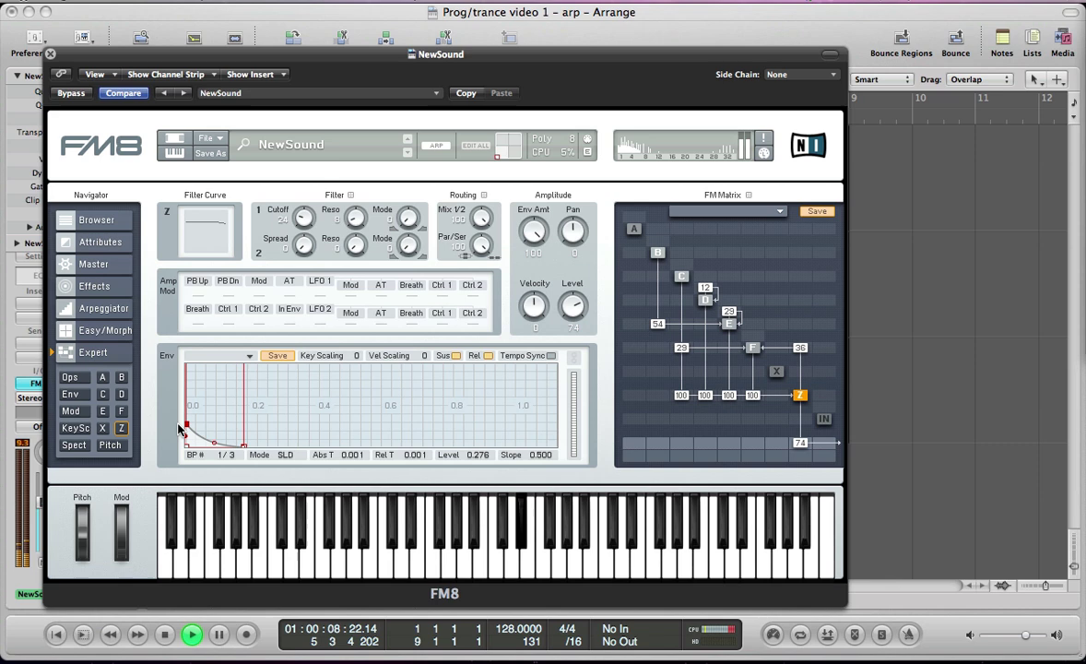
pyautogui.click(244, 447)
pyautogui.moveTo(245, 447)
pyautogui.mouseDown()
pyautogui.moveTo(270, 449)
pyautogui.moveTo(213, 451)
pyautogui.moveTo(192, 431)
pyautogui.moveTo(205, 431)
pyautogui.mouseUp()
pyautogui.press('space')
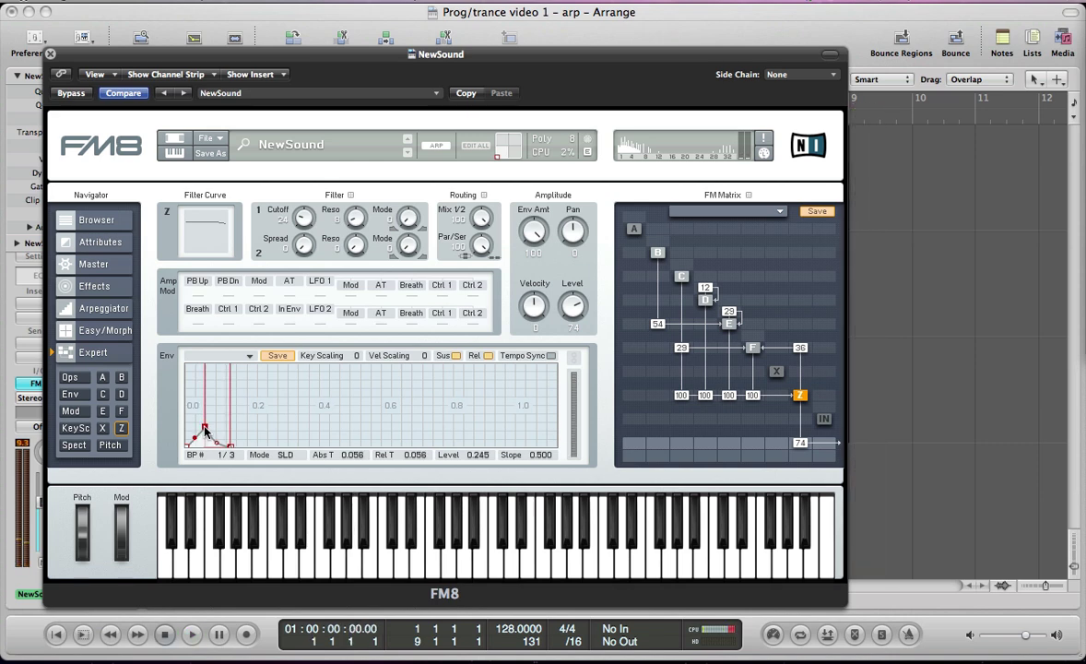